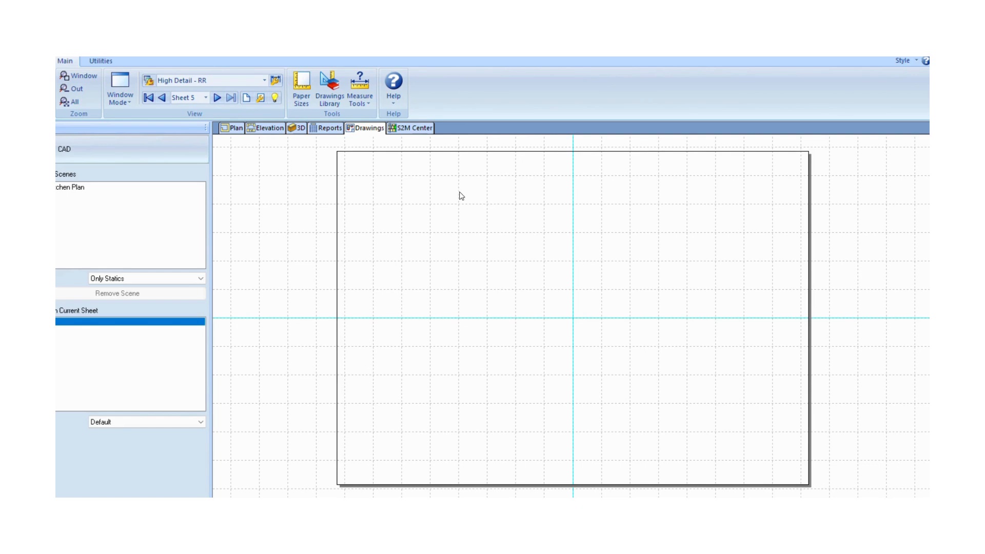
Step: Make a copy of the IES NEW title block in the Drawings Library
{"action": "left_click", "coordinate": [333, 100]}
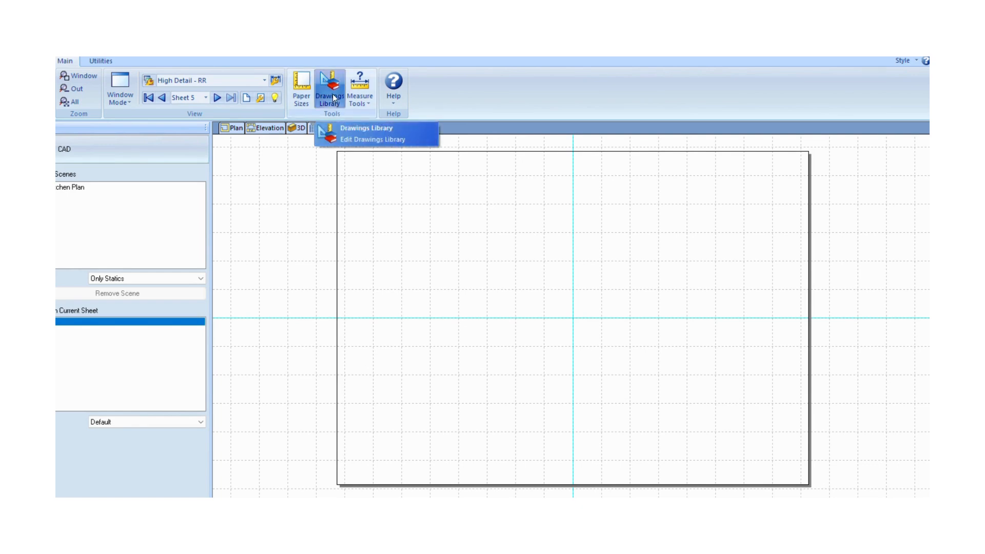
{"action": "left_click", "coordinate": [354, 126]}
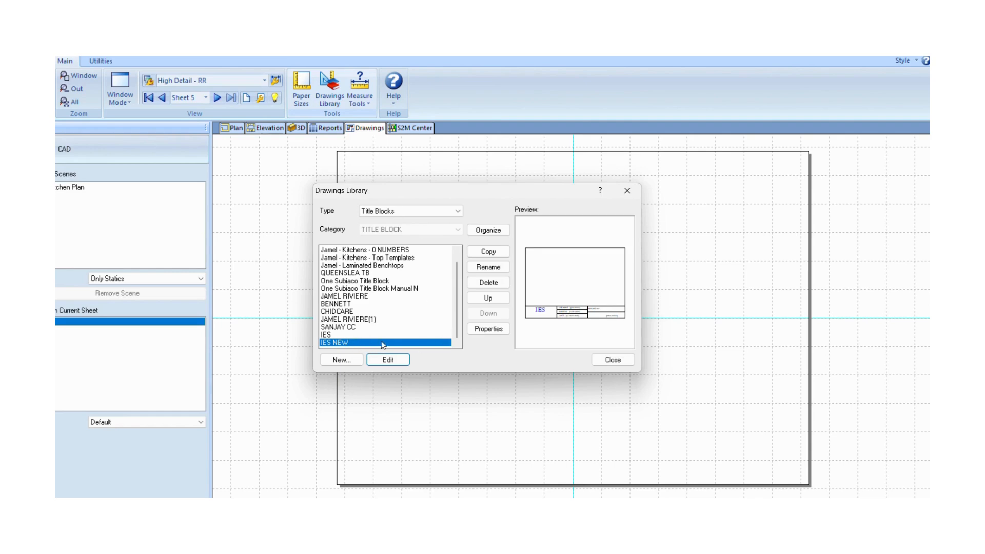
{"action": "left_click", "coordinate": [491, 254]}
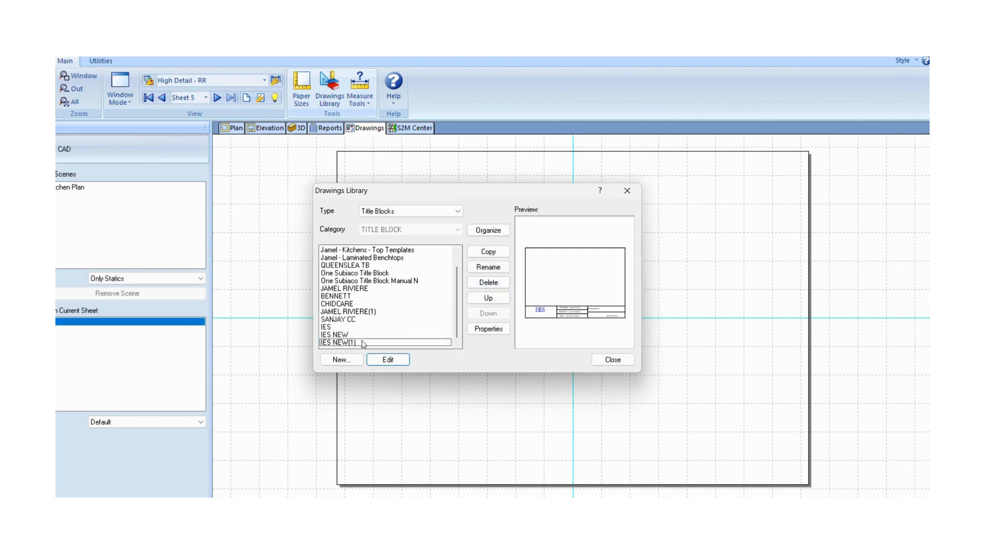
Step: Rename the copied IES NEW title block to IES NEW 1
{"action": "left_click", "coordinate": [347, 342]}
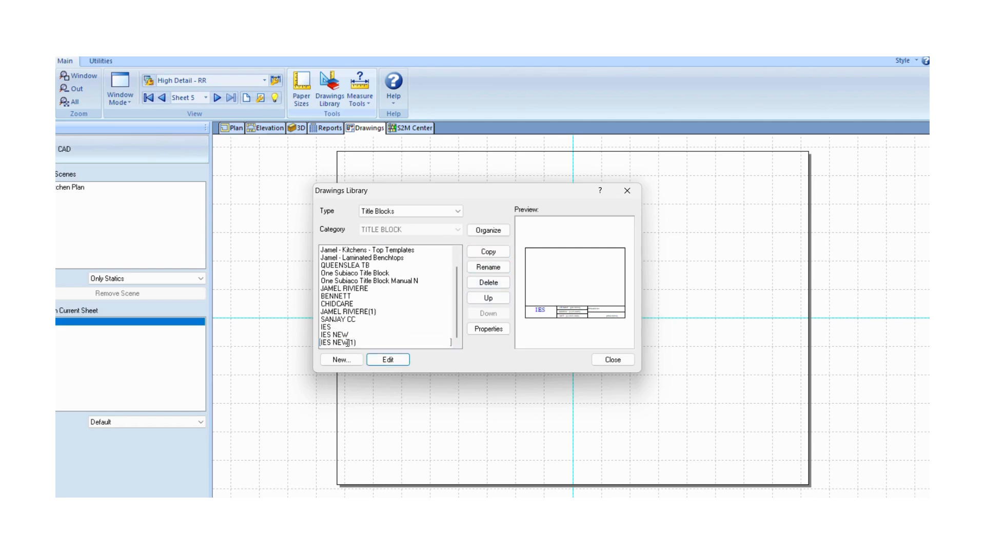
{"action": "left_click", "coordinate": [354, 336]}
{"action": "left_click", "coordinate": [352, 343]}
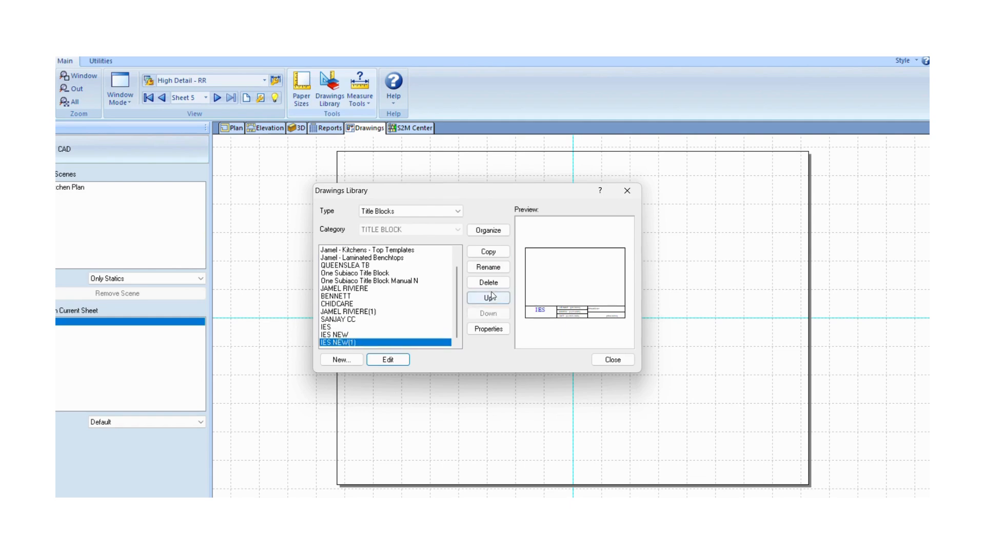
{"action": "left_click", "coordinate": [492, 270]}
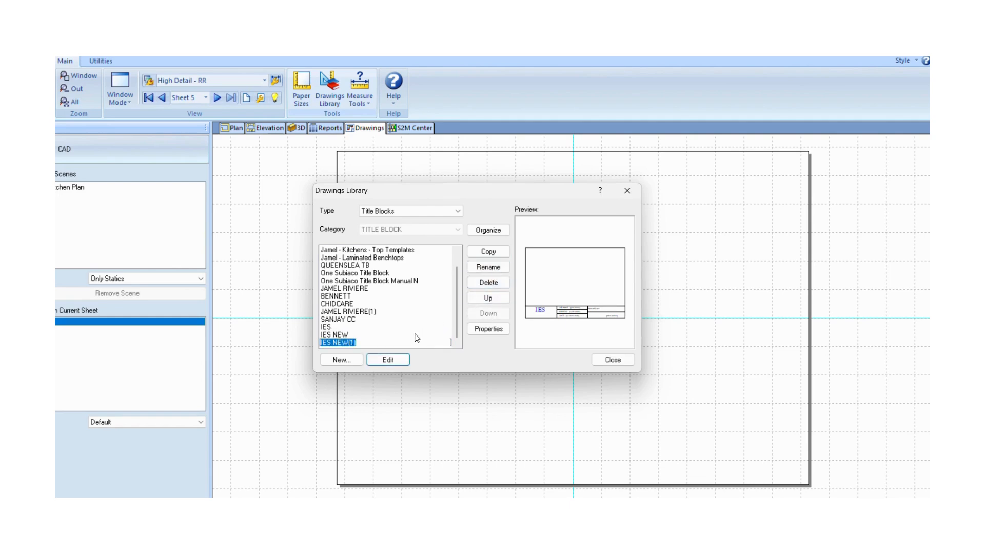
{"action": "key", "text": "BackSpace"}
{"action": "key", "text": "Return"}
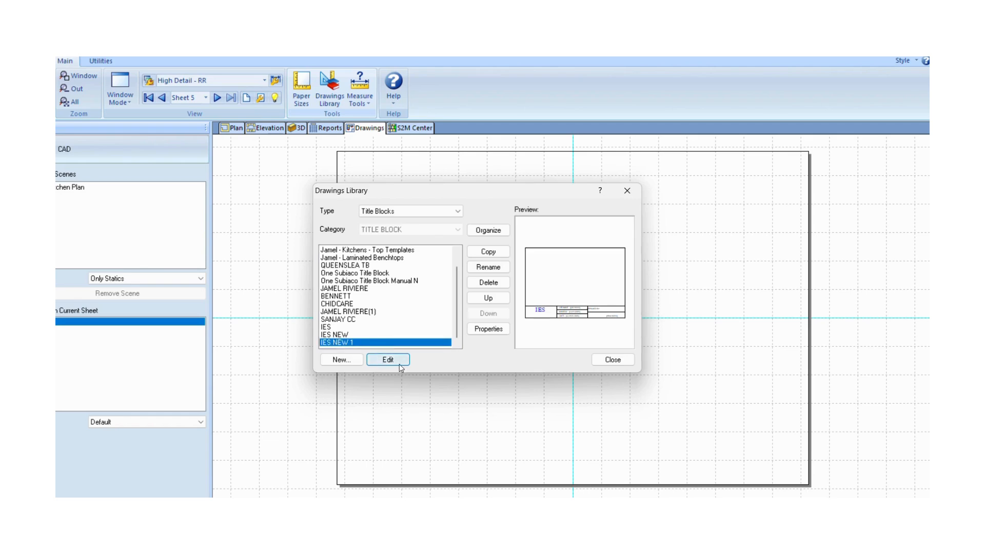
Step: Open the IES NEW 1 title block for editing and delete all of its existing lines and text
{"action": "left_click", "coordinate": [387, 360]}
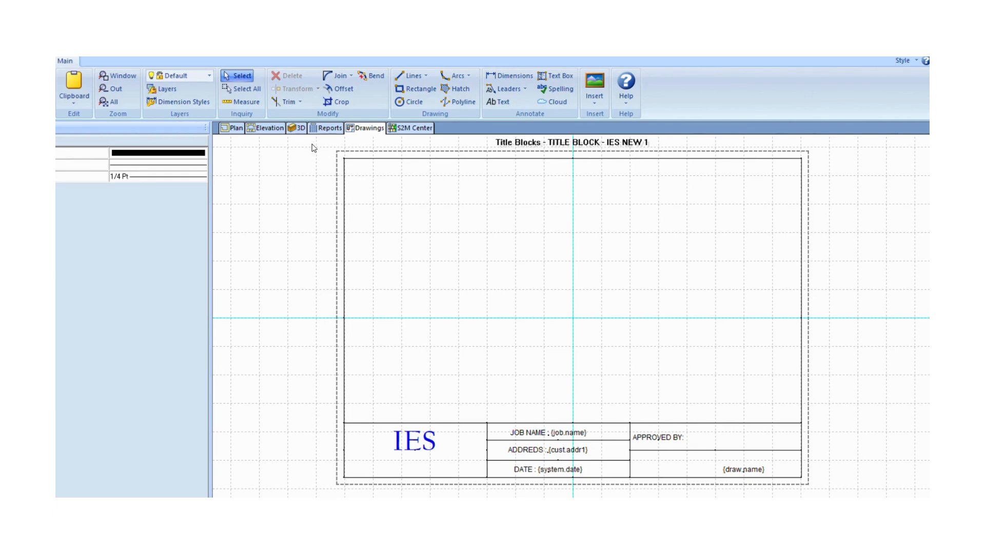
{"action": "left_click_drag", "start_coordinate": [331, 153], "coordinate": [832, 487]}
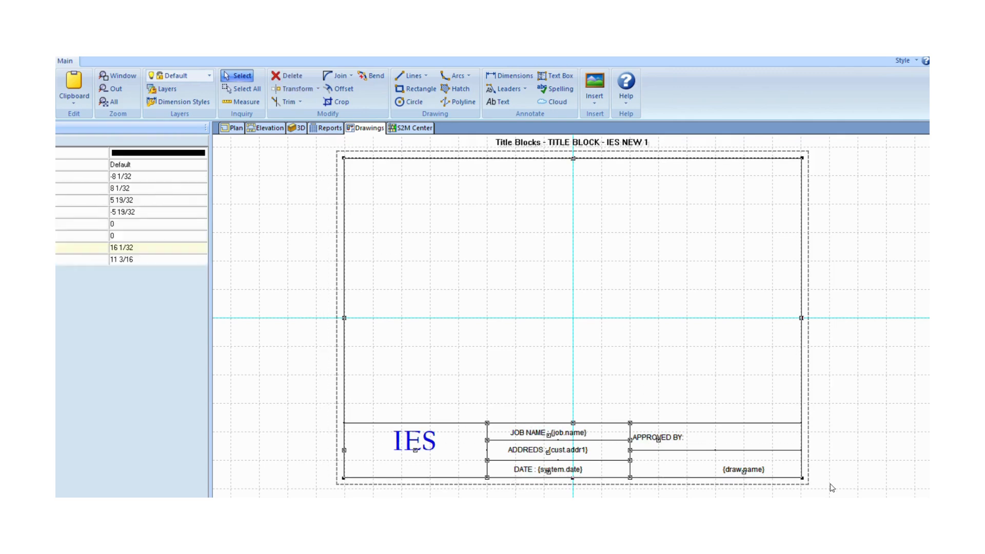
{"action": "key", "text": "Delete"}
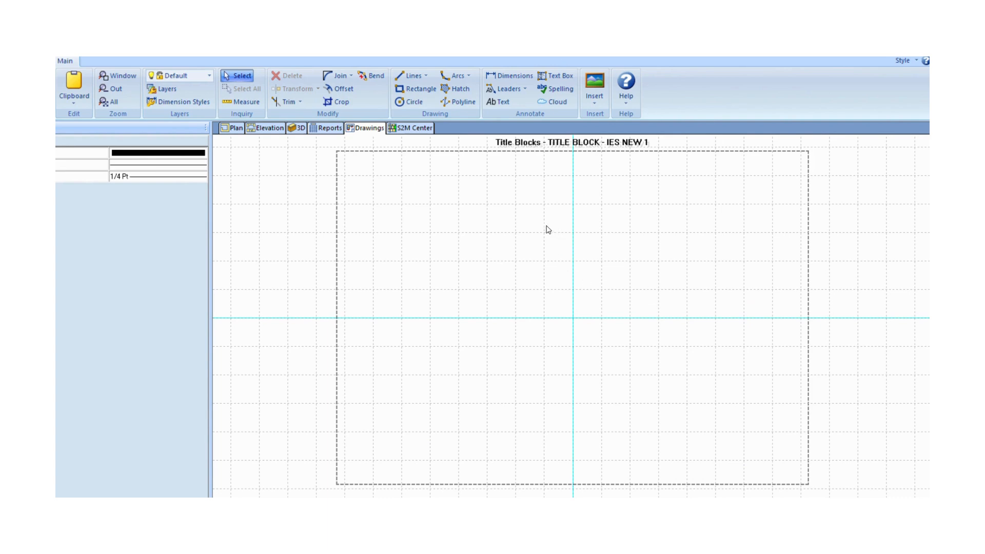
Step: Set the title block's paper type to A4 210 x 297 mm
{"action": "right_click", "coordinate": [545, 270]}
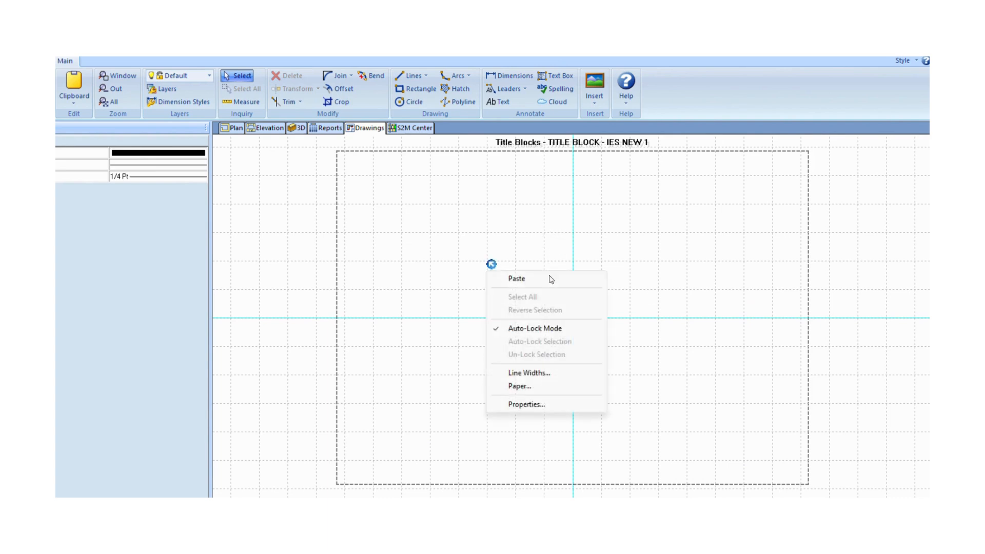
{"action": "left_click", "coordinate": [565, 409]}
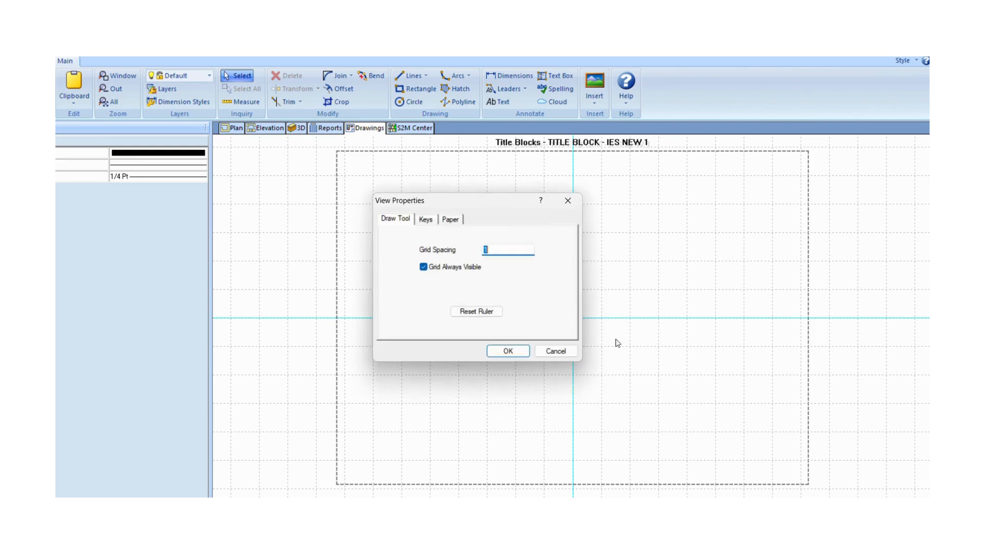
{"action": "left_click", "coordinate": [451, 220]}
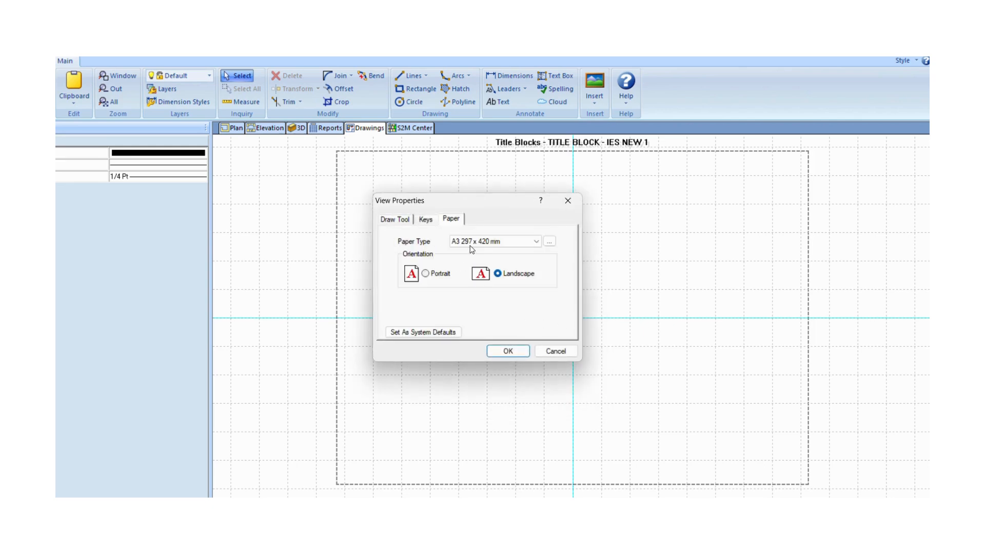
{"action": "left_click", "coordinate": [497, 250]}
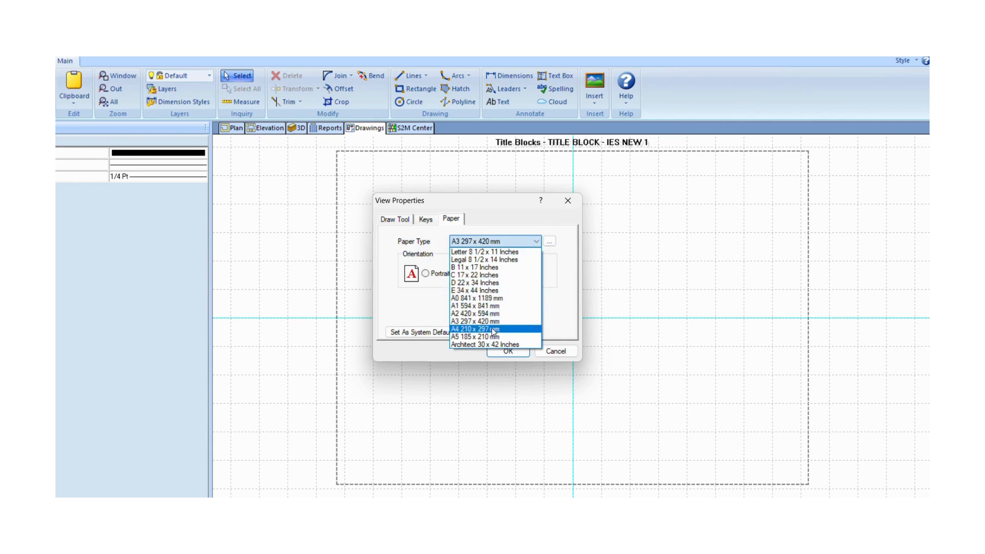
{"action": "left_click", "coordinate": [494, 332]}
{"action": "left_click", "coordinate": [509, 353]}
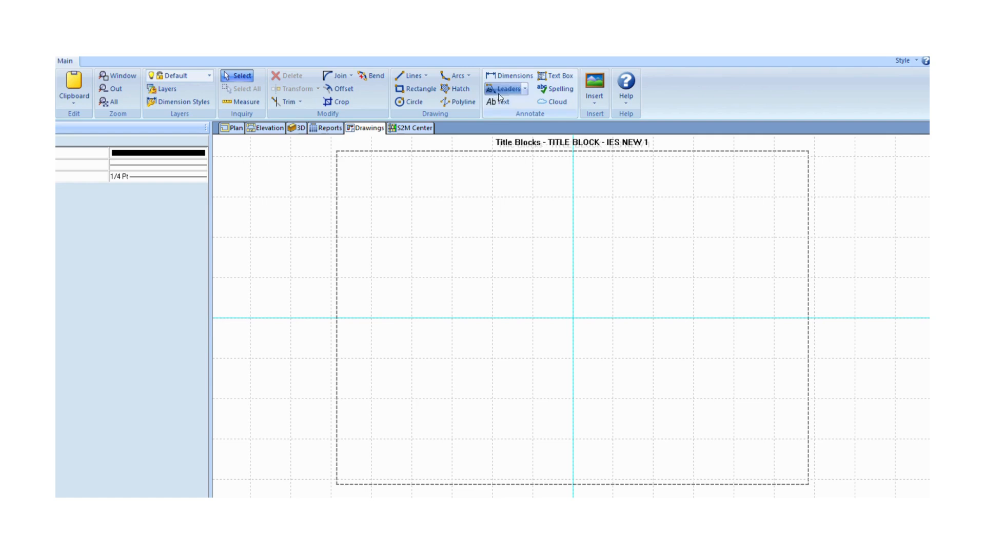
Step: Draw an 11 11/16 by 8 9/32 rectangle tracing the page boundary from its lower-left to its upper-right corner
{"action": "left_click", "coordinate": [413, 89]}
{"action": "scroll", "coordinate": [340, 478], "scroll_direction": "up", "scroll_amount": 3}
{"action": "scroll", "coordinate": [349, 483], "scroll_direction": "up", "scroll_amount": 5}
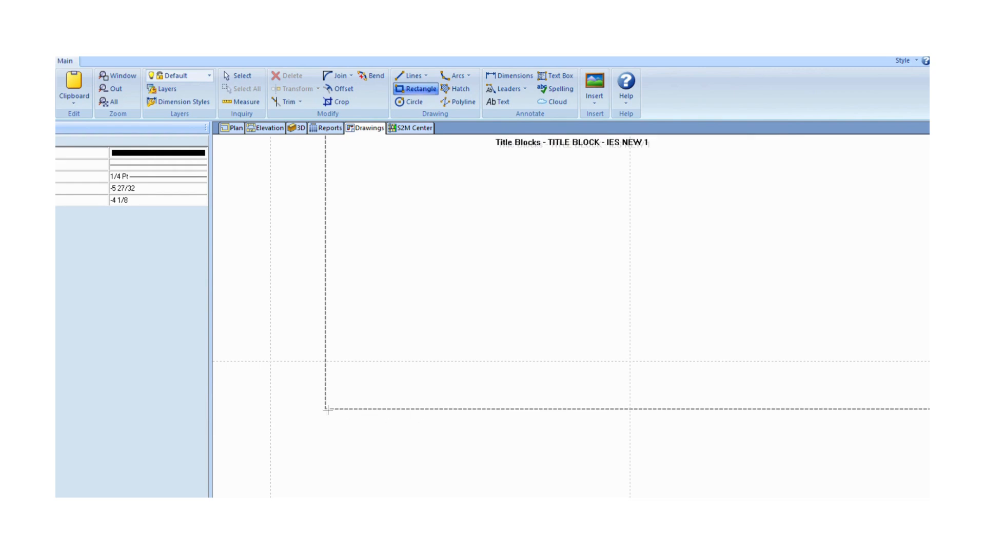
{"action": "left_click", "coordinate": [325, 409]}
{"action": "scroll", "coordinate": [471, 386], "scroll_direction": "down", "scroll_amount": 5}
{"action": "middle_click_drag", "start_coordinate": [579, 288], "coordinate": [382, 429]}
{"action": "middle_click_drag", "start_coordinate": [728, 199], "coordinate": [547, 337]}
{"action": "scroll", "coordinate": [669, 236], "scroll_direction": "down", "scroll_amount": 3}
{"action": "scroll", "coordinate": [716, 193], "scroll_direction": "up", "scroll_amount": 12}
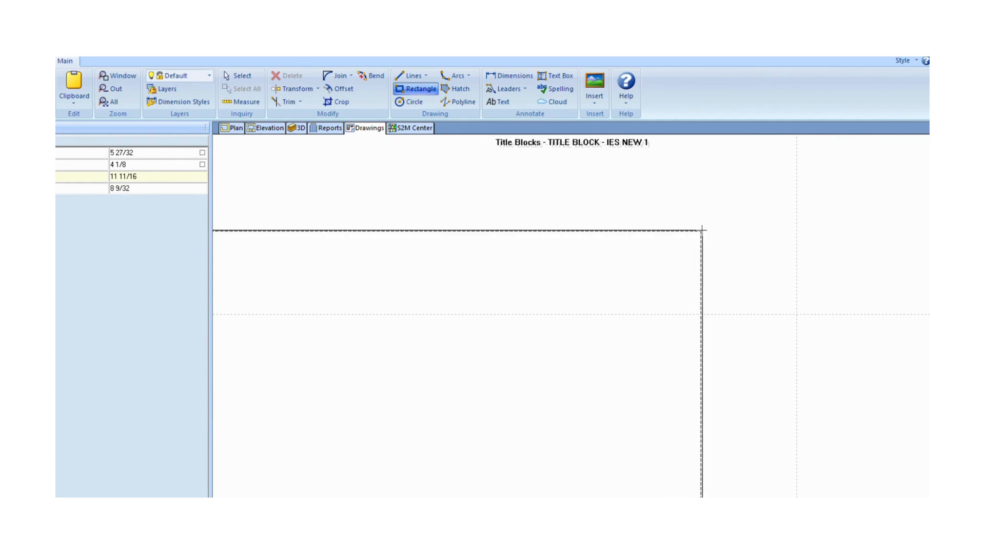
{"action": "left_click", "coordinate": [701, 232]}
{"action": "scroll", "coordinate": [751, 308], "scroll_direction": "down", "scroll_amount": 7}
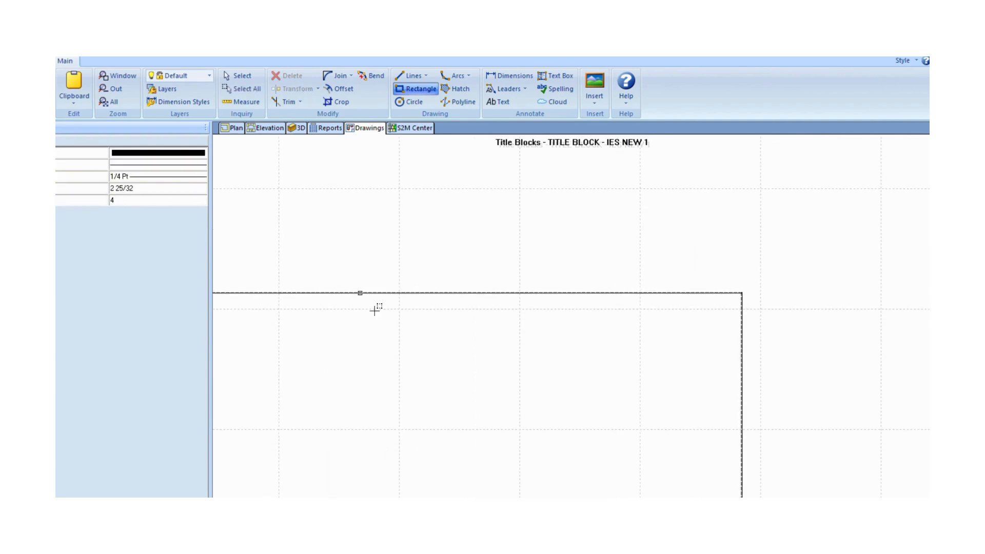
{"action": "scroll", "coordinate": [634, 231], "scroll_direction": "down", "scroll_amount": 1}
{"action": "scroll", "coordinate": [690, 277], "scroll_direction": "down", "scroll_amount": 3}
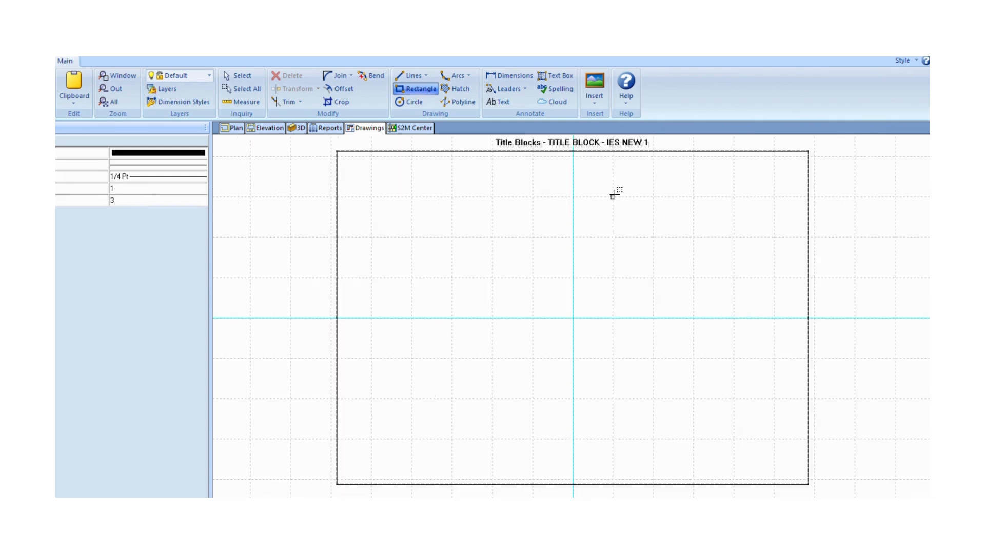
{"action": "key", "text": "Escape"}
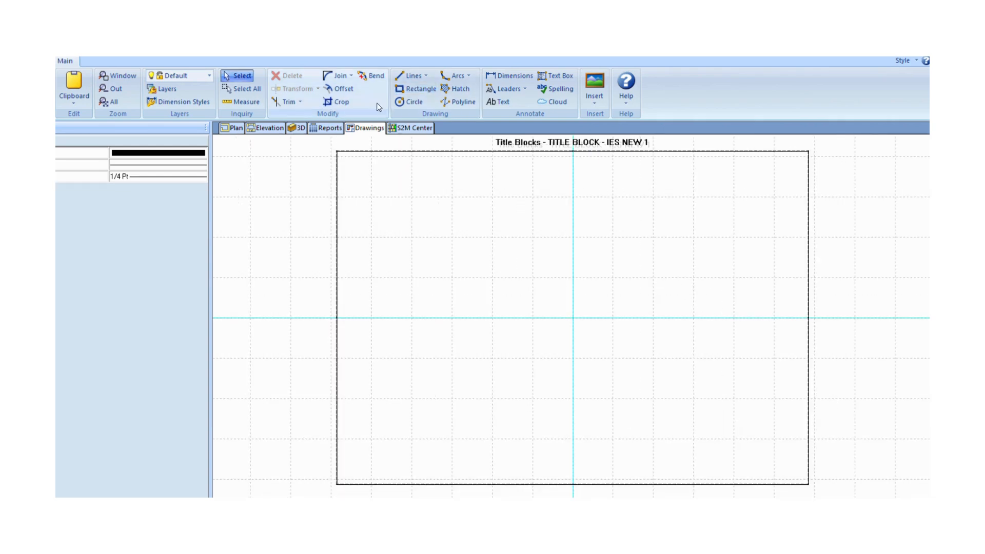
Step: Offset the page rectangle 1/4 inward to form the border, and delete the outer rectangle
{"action": "left_click", "coordinate": [339, 88]}
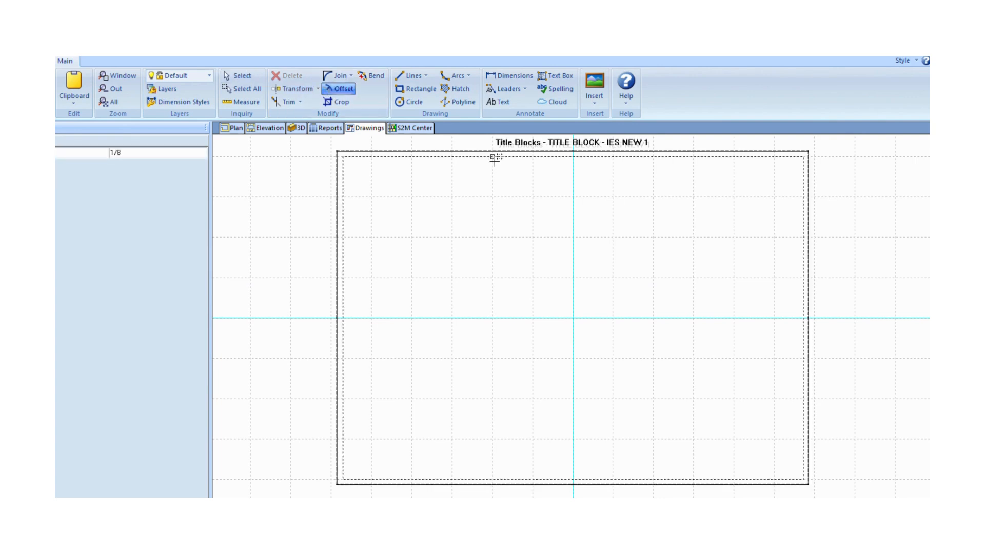
{"action": "type", "text": "1/4"}
{"action": "key", "text": "Return"}
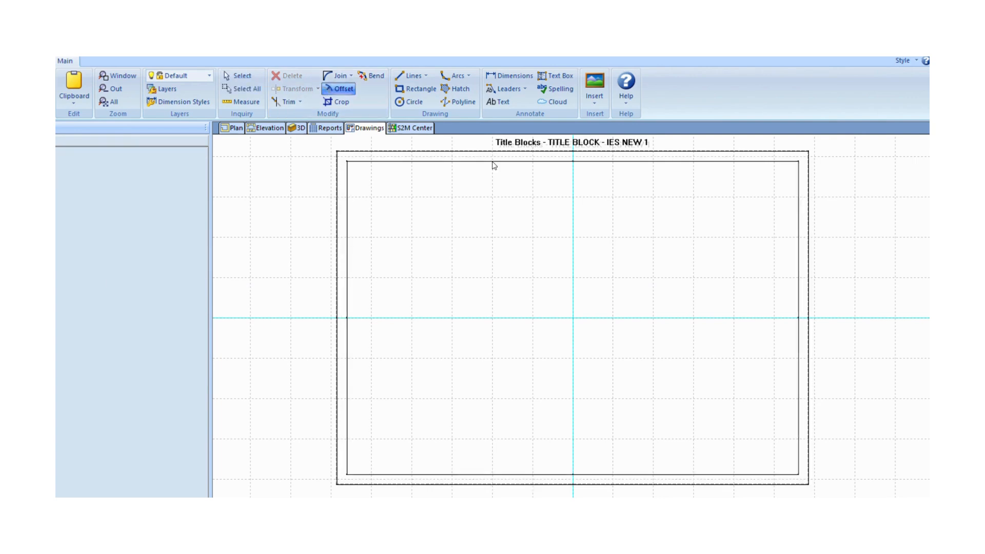
{"action": "left_click", "coordinate": [462, 151]}
{"action": "key", "text": "Escape"}
{"action": "key", "text": "Escape"}
{"action": "key", "text": "Escape"}
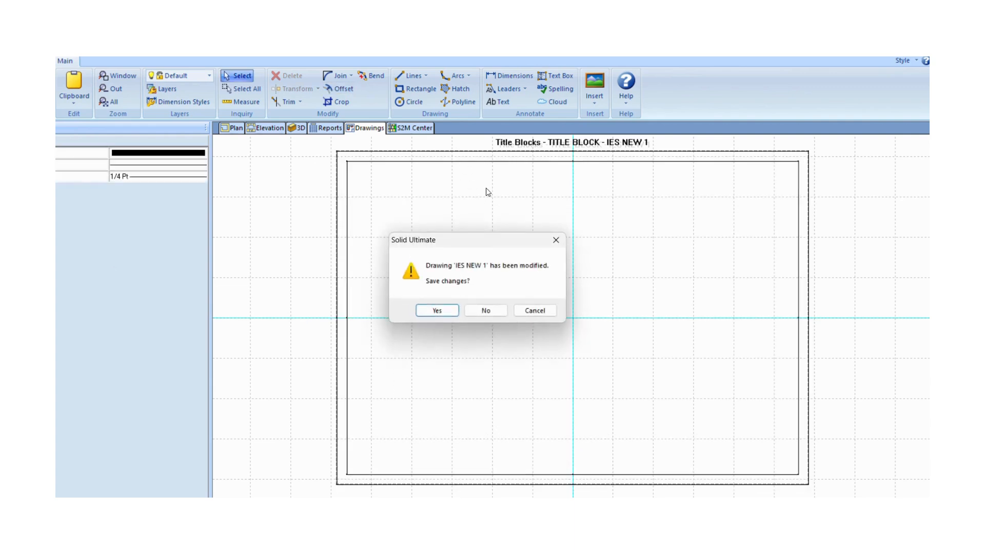
{"action": "left_click", "coordinate": [535, 310]}
{"action": "left_click", "coordinate": [497, 155]}
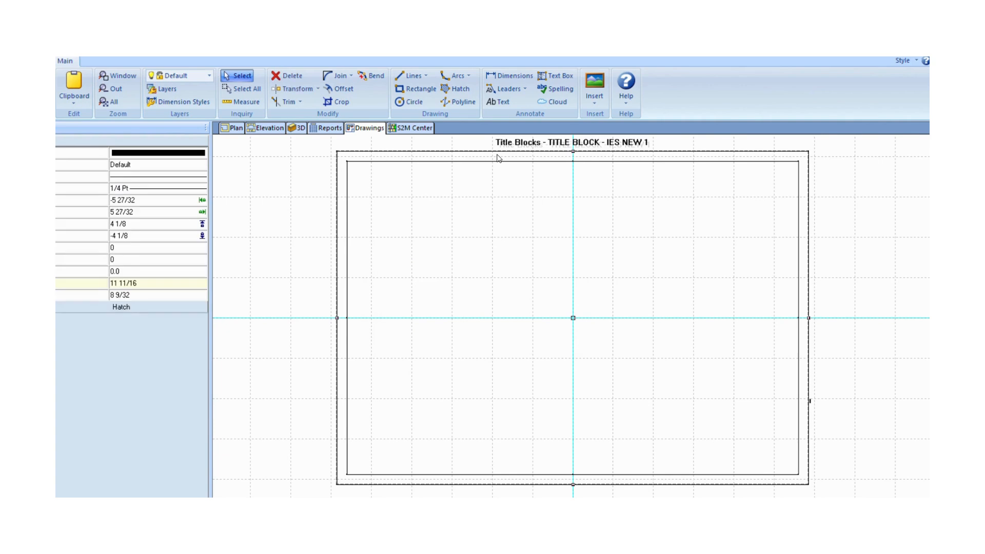
{"action": "key", "text": "Escape"}
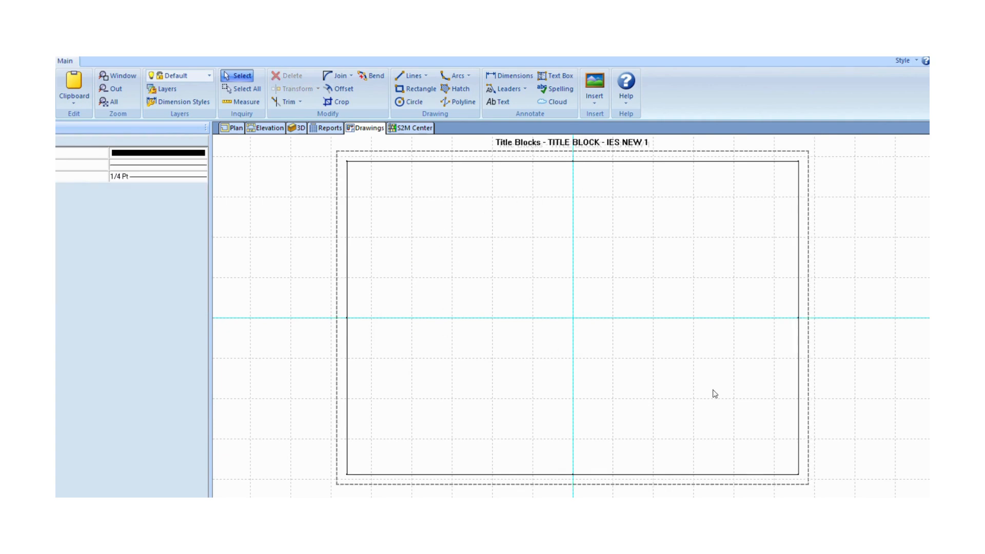
Step: Draw a full-width rectangular strip along the lower edge inside the border for the title information
{"action": "left_click", "coordinate": [416, 88]}
{"action": "scroll", "coordinate": [410, 462], "scroll_direction": "up", "scroll_amount": 3}
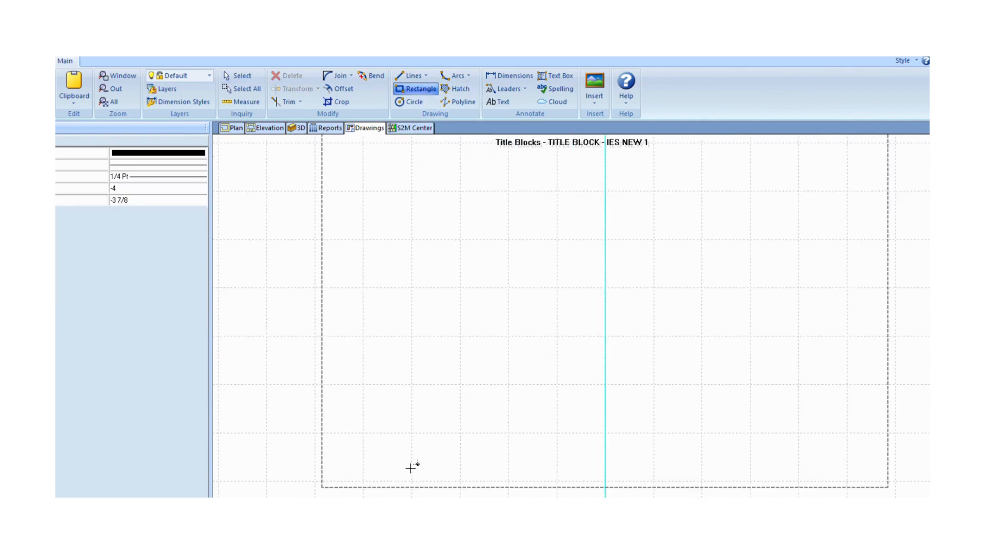
{"action": "middle_click_drag", "start_coordinate": [413, 452], "coordinate": [411, 332]}
{"action": "left_click", "coordinate": [301, 365]}
{"action": "middle_click_drag", "start_coordinate": [679, 309], "coordinate": [382, 371]}
{"action": "left_click", "coordinate": [781, 326]}
{"action": "scroll", "coordinate": [718, 407], "scroll_direction": "down", "scroll_amount": 3}
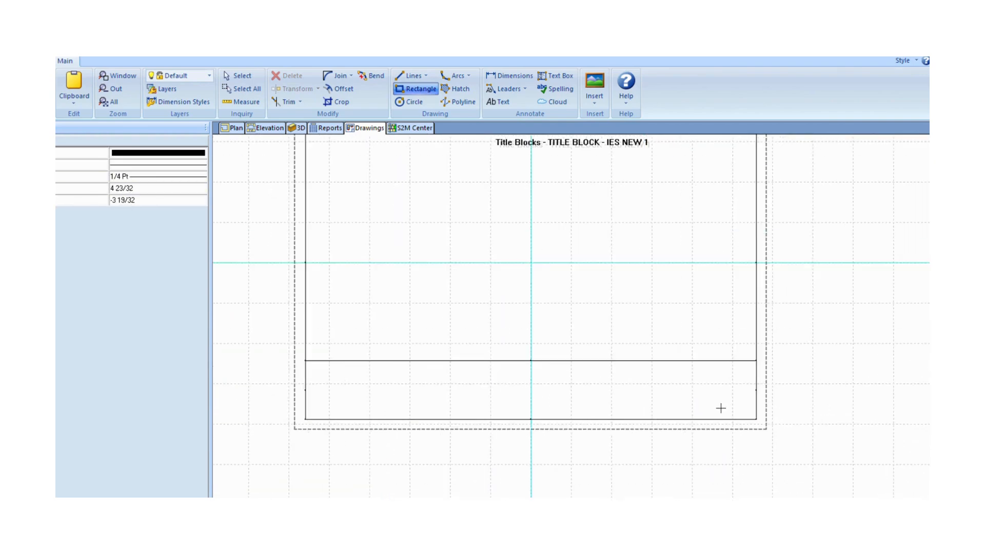
Step: Divide the title strip into three cells with two vertical lines from its upper to its lower edge
{"action": "scroll", "coordinate": [611, 359], "scroll_direction": "up", "scroll_amount": 2}
{"action": "scroll", "coordinate": [611, 390], "scroll_direction": "up", "scroll_amount": 2}
{"action": "scroll", "coordinate": [601, 342], "scroll_direction": "down", "scroll_amount": 2}
{"action": "scroll", "coordinate": [603, 344], "scroll_direction": "down", "scroll_amount": 2}
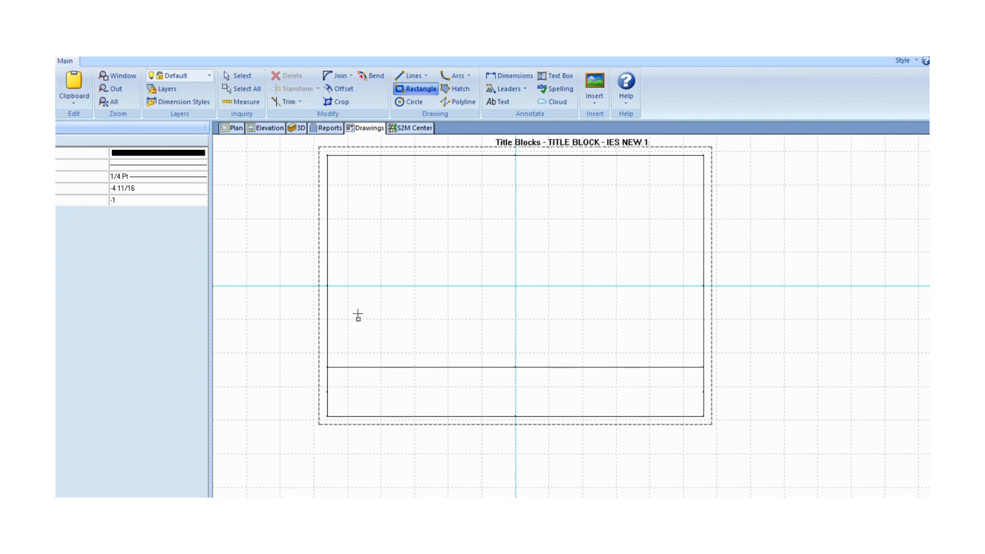
{"action": "scroll", "coordinate": [420, 413], "scroll_direction": "up", "scroll_amount": 1}
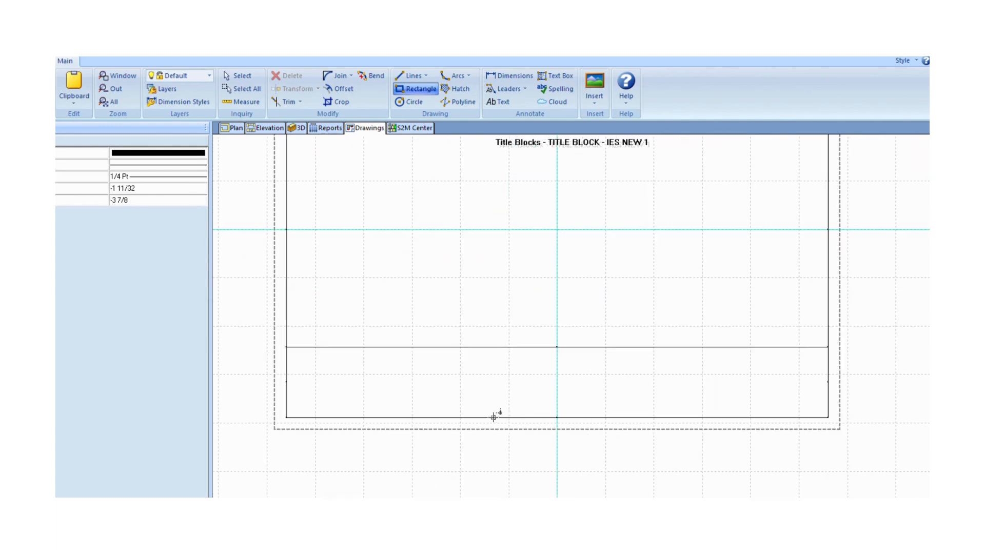
{"action": "left_click", "coordinate": [414, 78]}
{"action": "scroll", "coordinate": [471, 409], "scroll_direction": "up", "scroll_amount": 1}
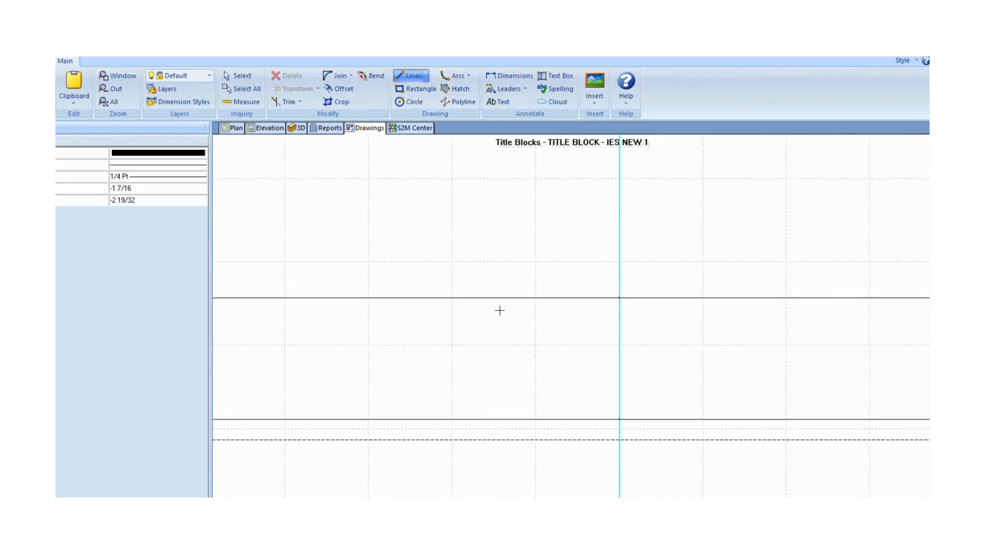
{"action": "middle_click_drag", "start_coordinate": [452, 308], "coordinate": [624, 343]}
{"action": "left_click", "coordinate": [623, 334]}
{"action": "left_click", "coordinate": [623, 454]}
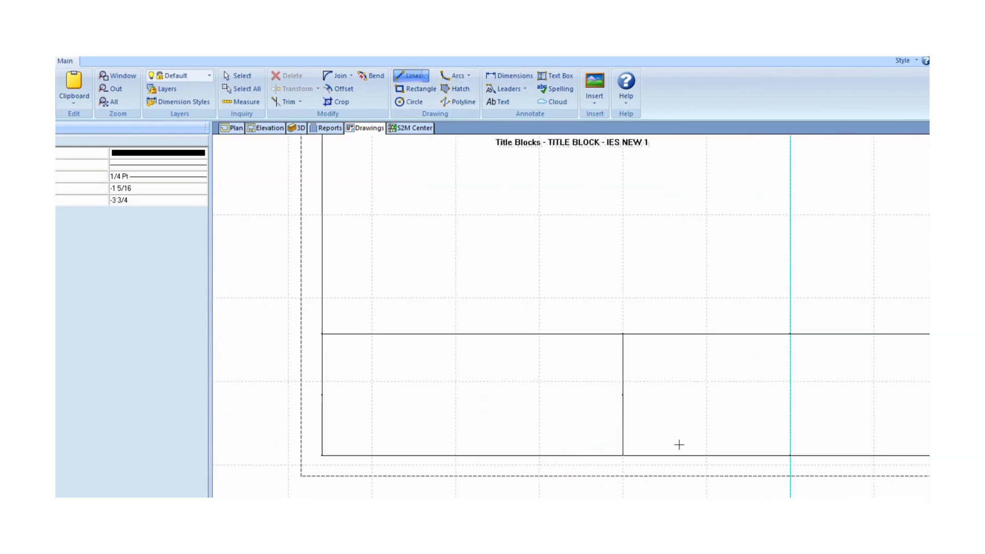
{"action": "middle_click_drag", "start_coordinate": [679, 445], "coordinate": [454, 402]}
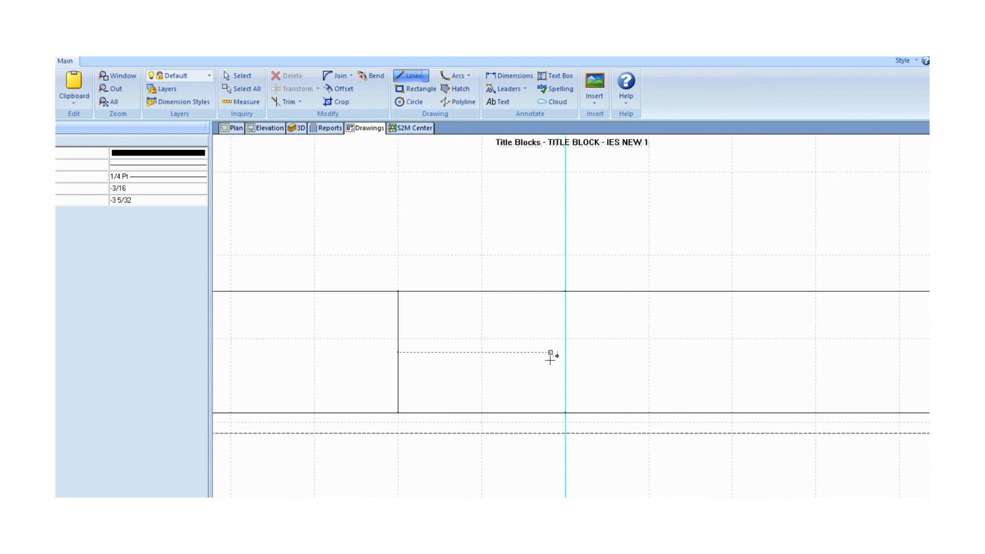
{"action": "left_click", "coordinate": [709, 291]}
{"action": "left_click", "coordinate": [709, 413]}
Step: Place the text IES in the leftmost cell of the title strip, reusing the existing text entry
{"action": "scroll", "coordinate": [451, 362], "scroll_direction": "down", "scroll_amount": 1}
{"action": "middle_click_drag", "start_coordinate": [451, 362], "coordinate": [561, 358]}
{"action": "scroll", "coordinate": [585, 357], "scroll_direction": "down", "scroll_amount": 2}
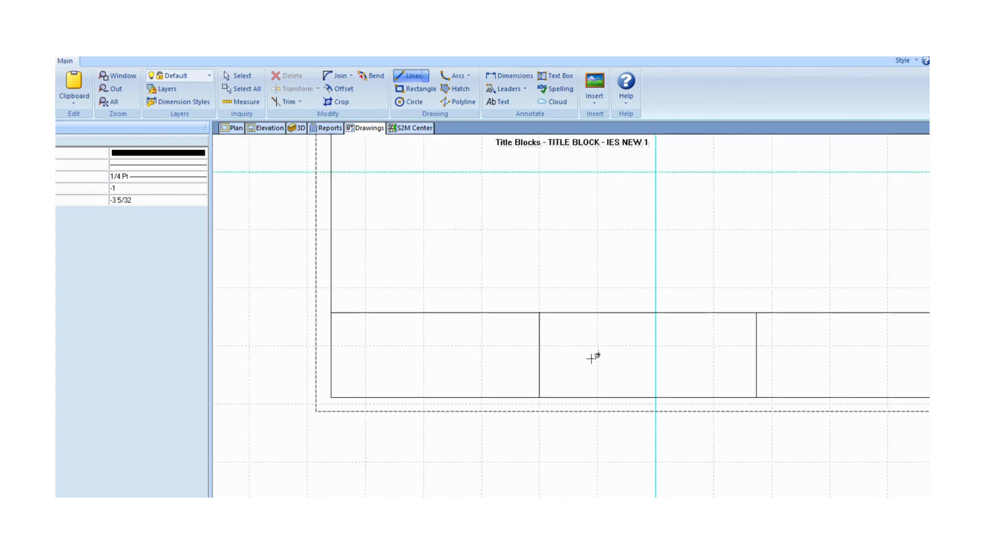
{"action": "left_click", "coordinate": [491, 102]}
{"action": "scroll", "coordinate": [441, 359], "scroll_direction": "up", "scroll_amount": 3}
{"action": "left_click", "coordinate": [445, 359]}
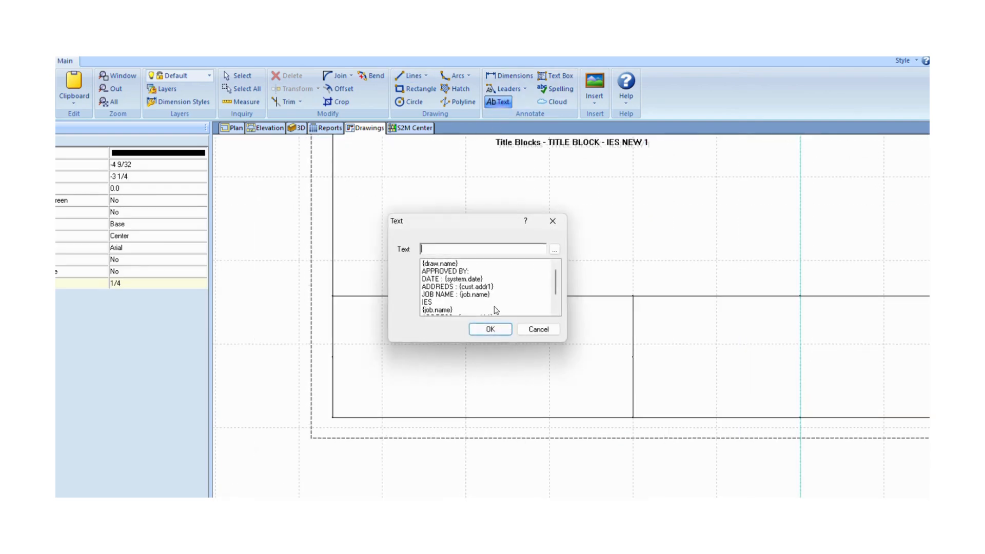
{"action": "left_click", "coordinate": [430, 302]}
{"action": "left_click", "coordinate": [490, 330]}
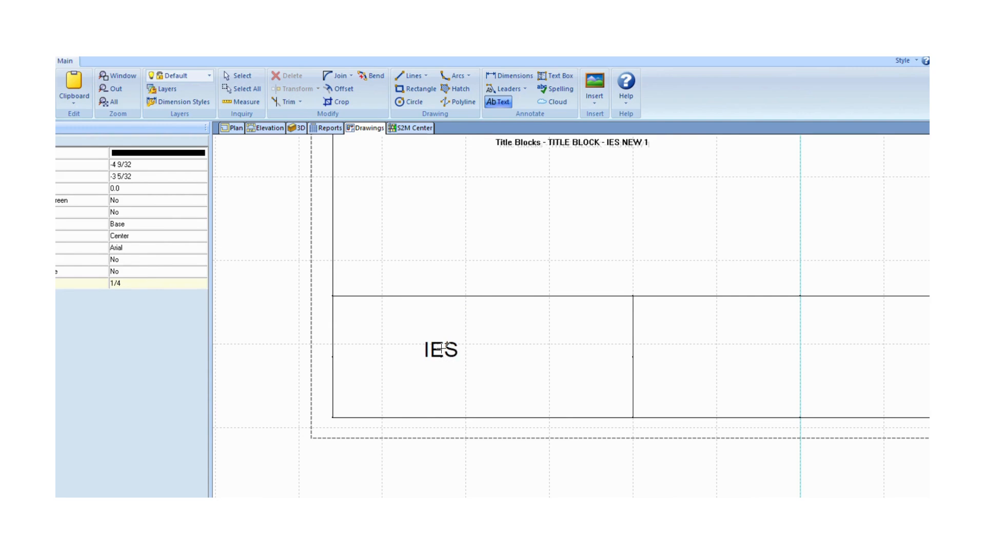
Step: Set the IES text's height to 1 and its font to Californian FB
{"action": "key", "text": "Escape"}
{"action": "left_click", "coordinate": [442, 355]}
{"action": "left_click", "coordinate": [156, 283]}
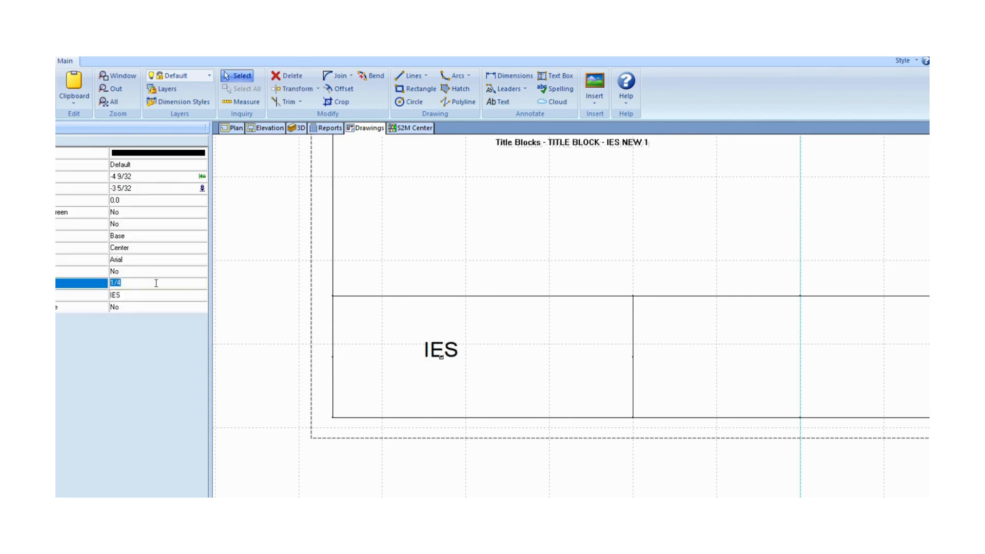
{"action": "key", "text": "Return"}
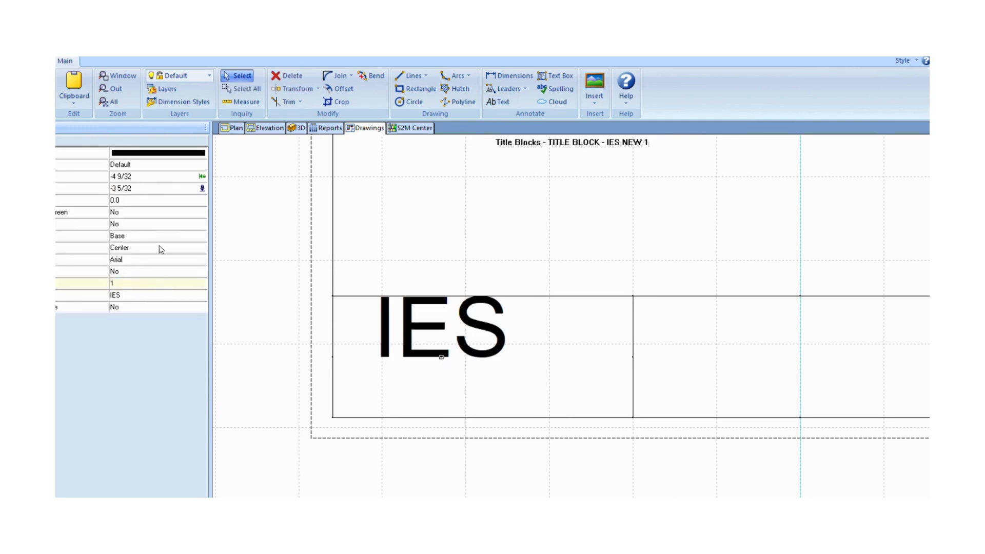
{"action": "left_click", "coordinate": [187, 260]}
{"action": "left_click", "coordinate": [202, 260]}
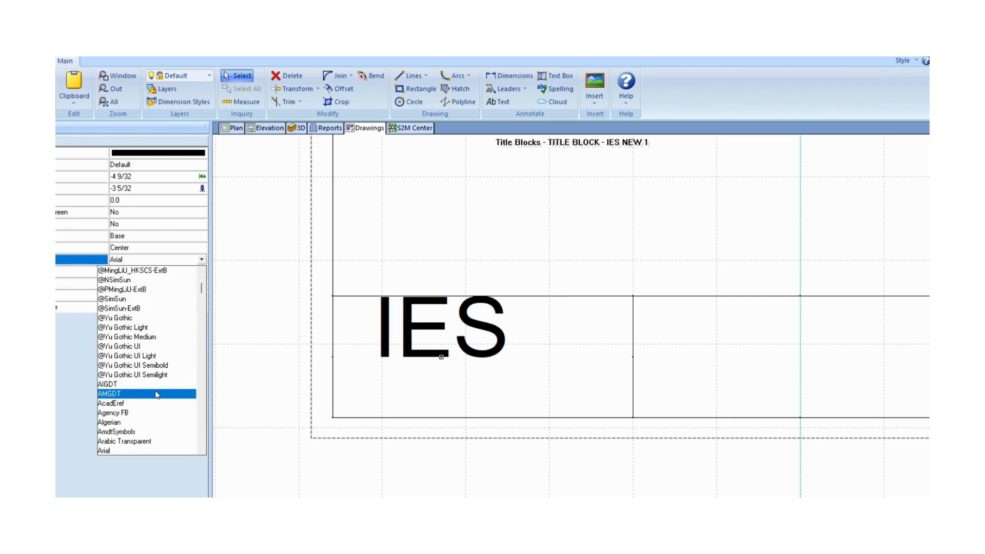
{"action": "mouse_move", "coordinate": [201, 289]}
{"action": "left_mouse_down"}
{"action": "mouse_move", "coordinate": [199, 323]}
{"action": "mouse_move", "coordinate": [193, 316]}
{"action": "left_mouse_up"}
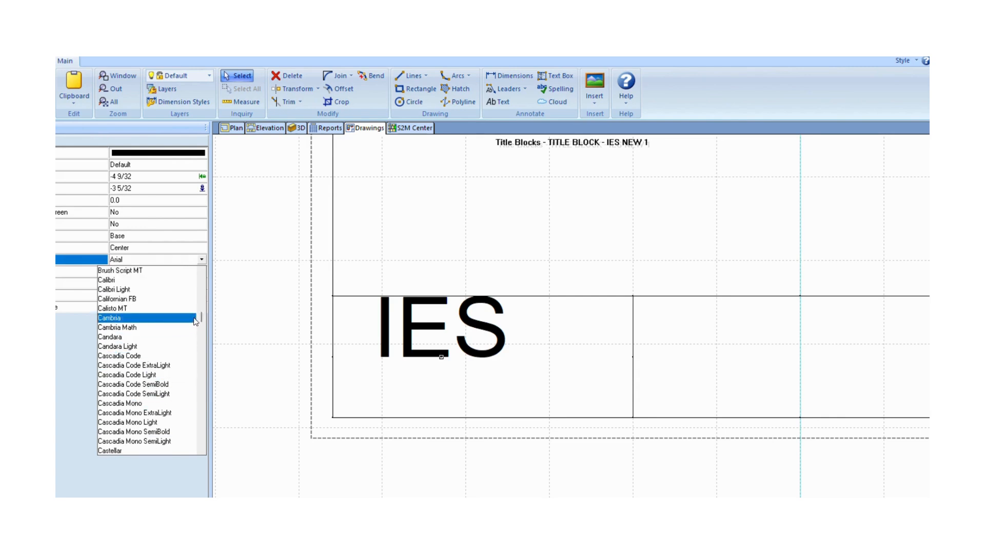
{"action": "left_click", "coordinate": [171, 299]}
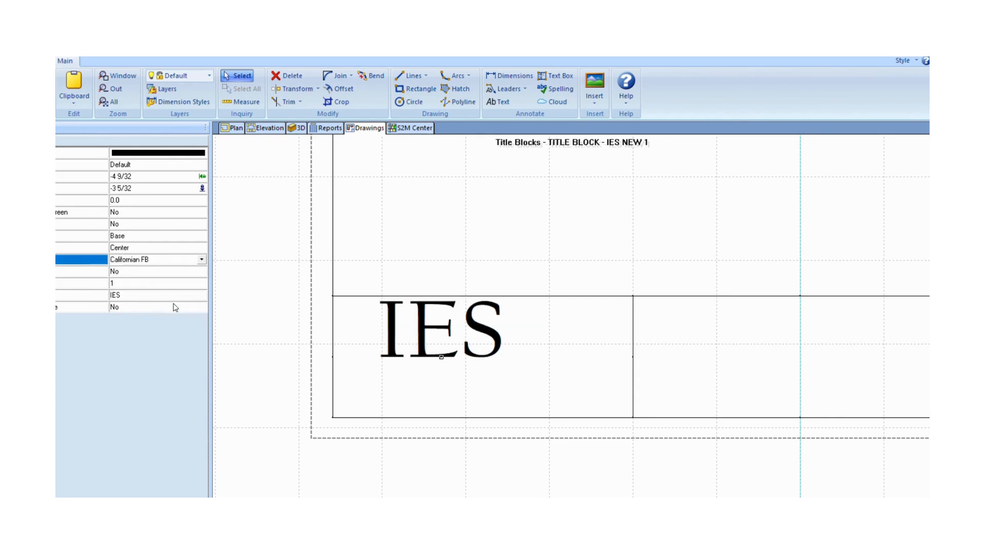
Step: Move the IES text to the middle of its title strip cell and color it blue
{"action": "left_click_drag", "start_coordinate": [431, 355], "coordinate": [479, 378]}
{"action": "left_click", "coordinate": [202, 153]}
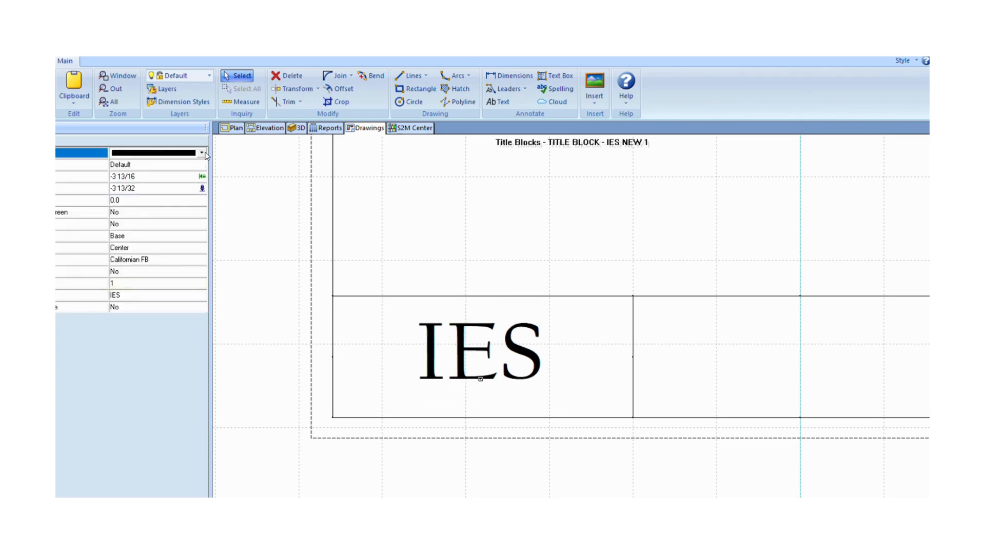
{"action": "left_click", "coordinate": [203, 153]}
{"action": "left_click", "coordinate": [169, 165]}
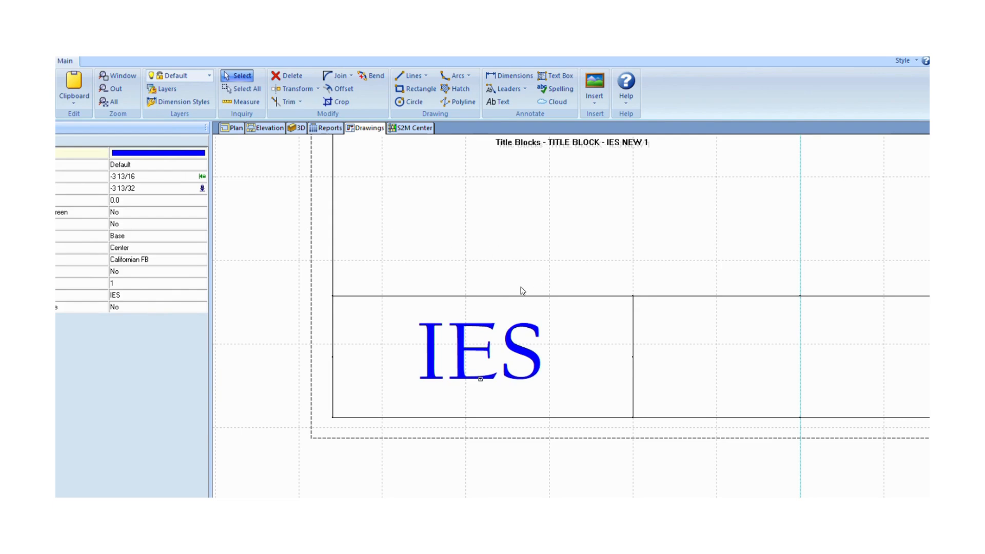
{"action": "scroll", "coordinate": [520, 286], "scroll_direction": "down", "scroll_amount": 4}
{"action": "scroll", "coordinate": [563, 414], "scroll_direction": "down", "scroll_amount": 1}
{"action": "middle_click_drag", "start_coordinate": [565, 418], "coordinate": [508, 353]}
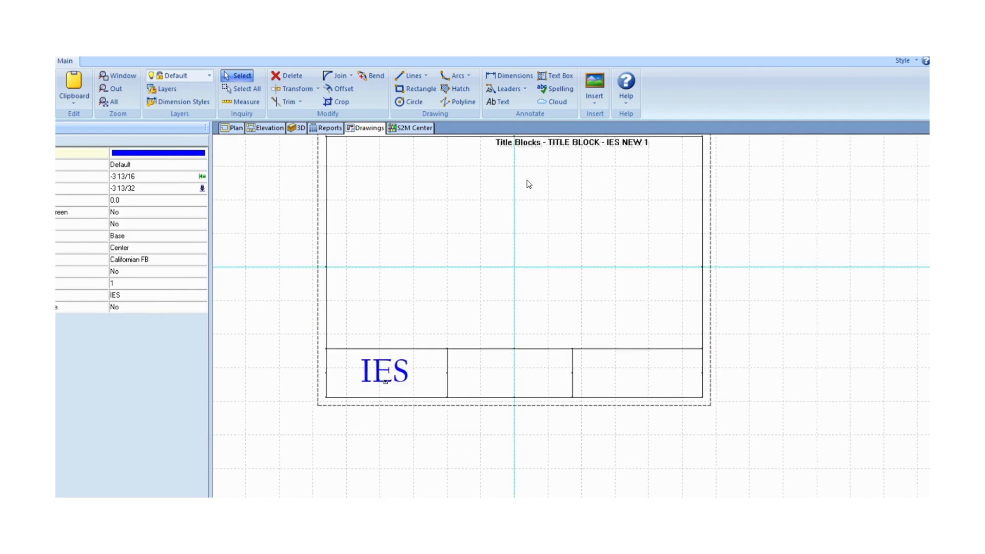
{"action": "scroll", "coordinate": [593, 393], "scroll_direction": "up", "scroll_amount": 2}
{"action": "middle_click_drag", "start_coordinate": [298, 364], "coordinate": [392, 362]}
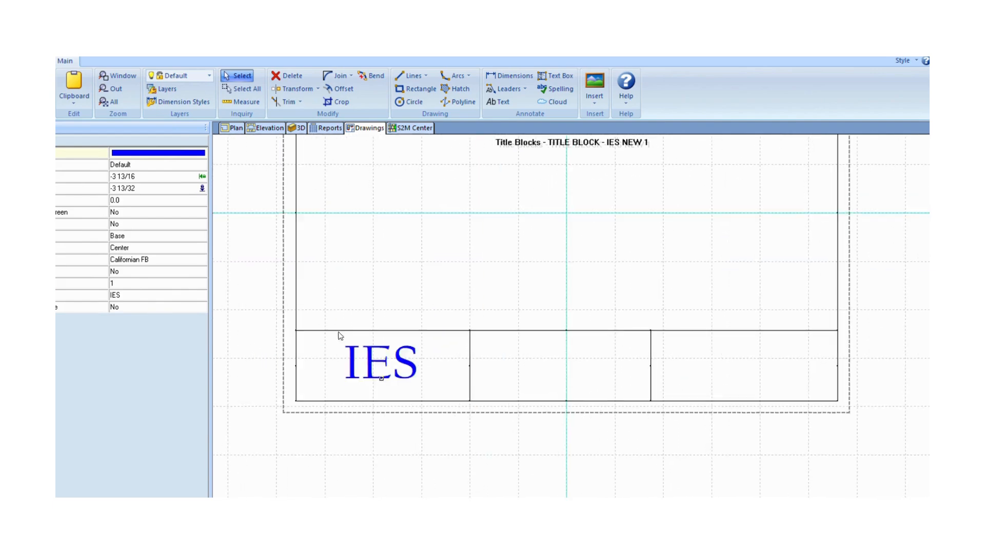
{"action": "left_click", "coordinate": [595, 90]}
{"action": "left_click", "coordinate": [620, 133]}
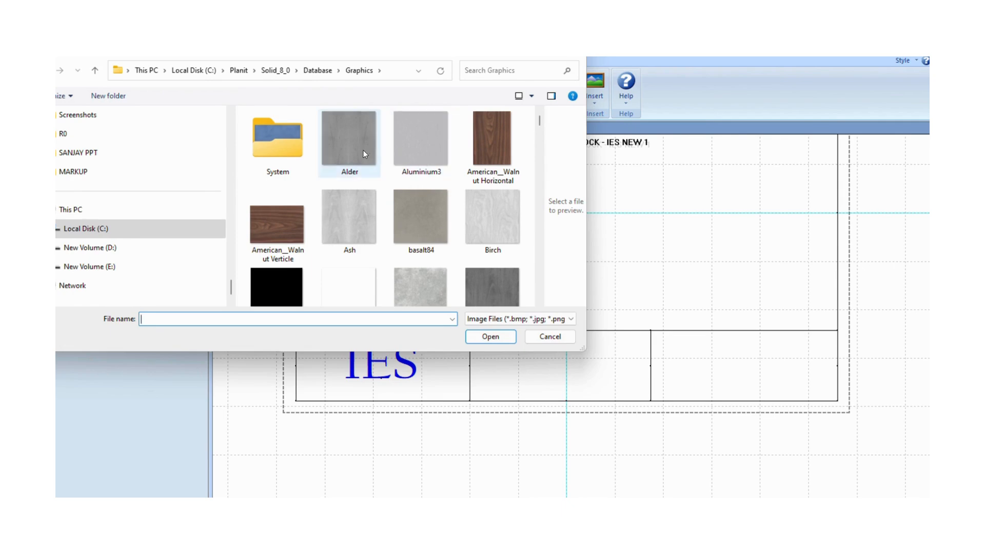
{"action": "left_click", "coordinate": [531, 337]}
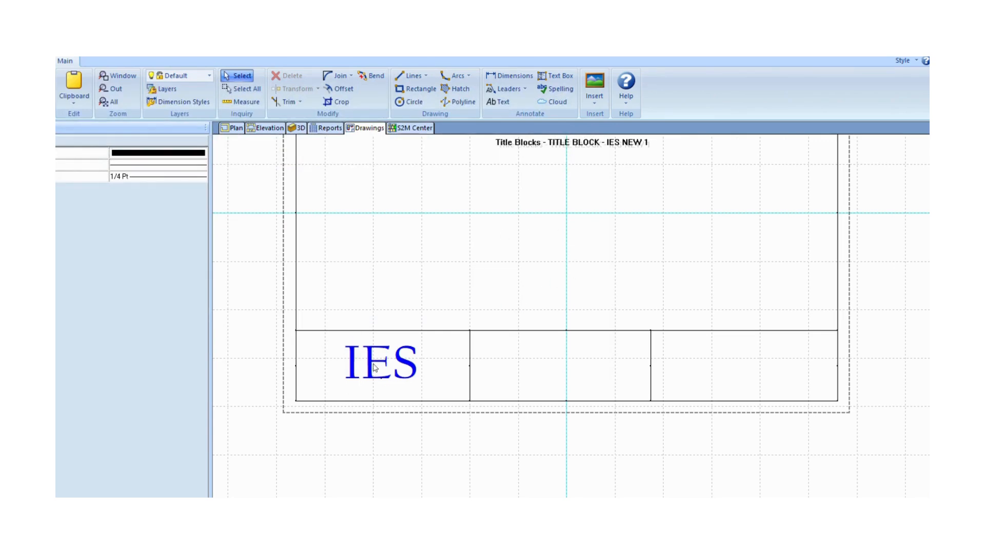
Step: Divide the middle cell of the title strip into four rows with three horizontal lines across its full width
{"action": "left_click", "coordinate": [410, 75]}
{"action": "scroll", "coordinate": [564, 368], "scroll_direction": "up", "scroll_amount": 3}
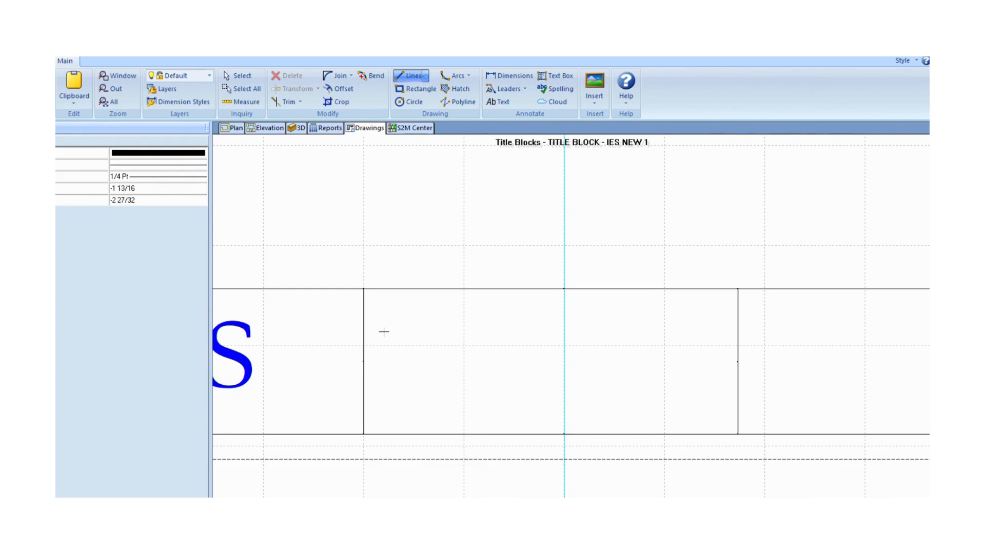
{"action": "left_click", "coordinate": [364, 323]}
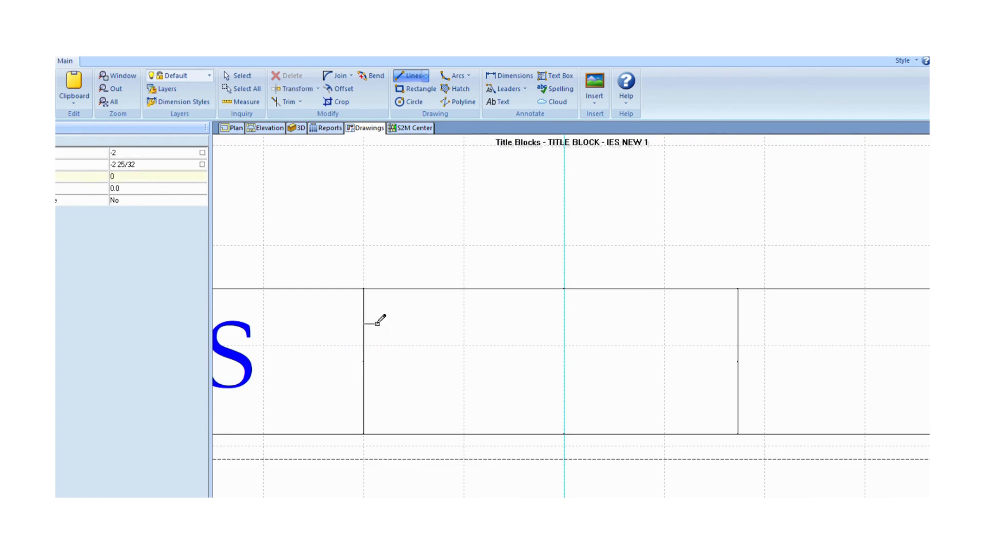
{"action": "left_click", "coordinate": [738, 323]}
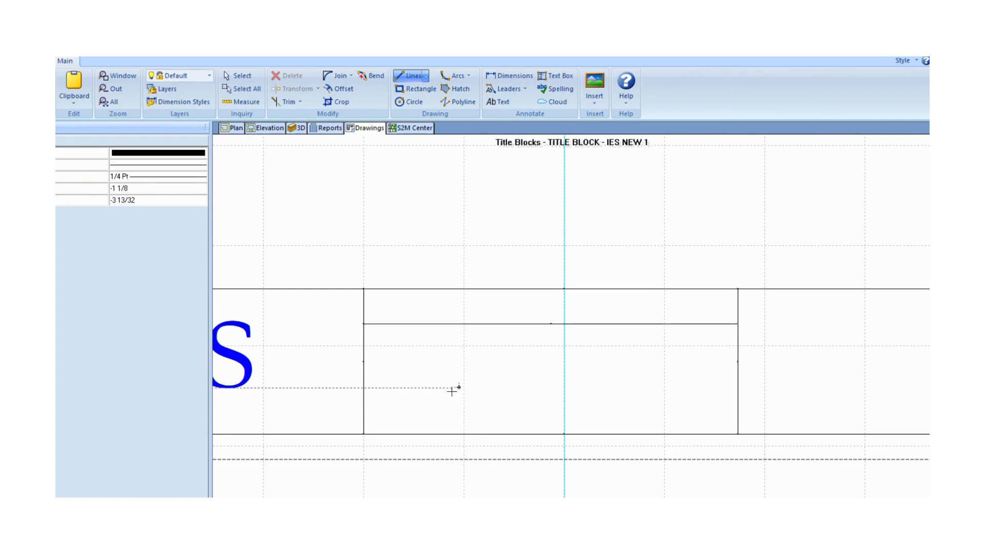
{"action": "left_click", "coordinate": [364, 362]}
{"action": "left_click", "coordinate": [738, 362]}
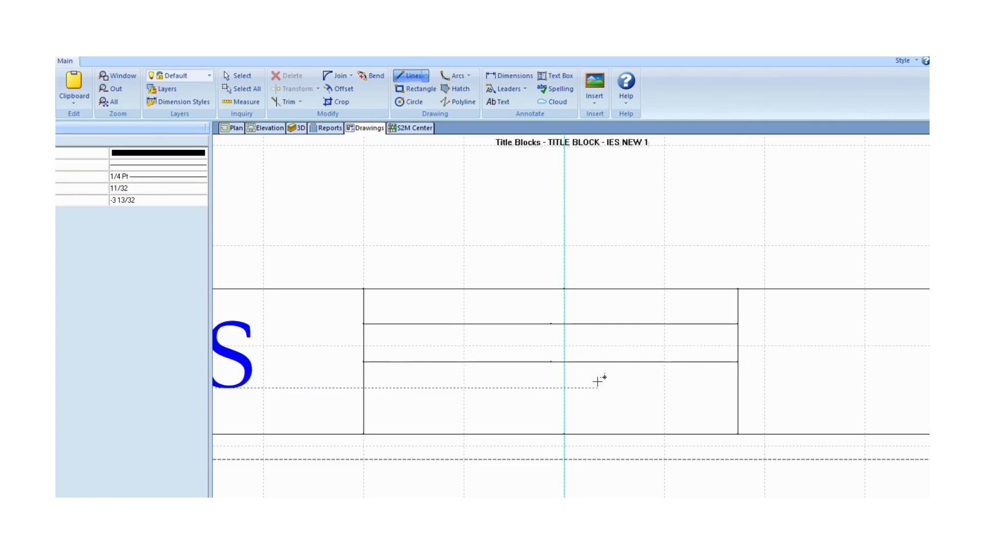
{"action": "left_click", "coordinate": [363, 402]}
{"action": "left_click", "coordinate": [739, 403]}
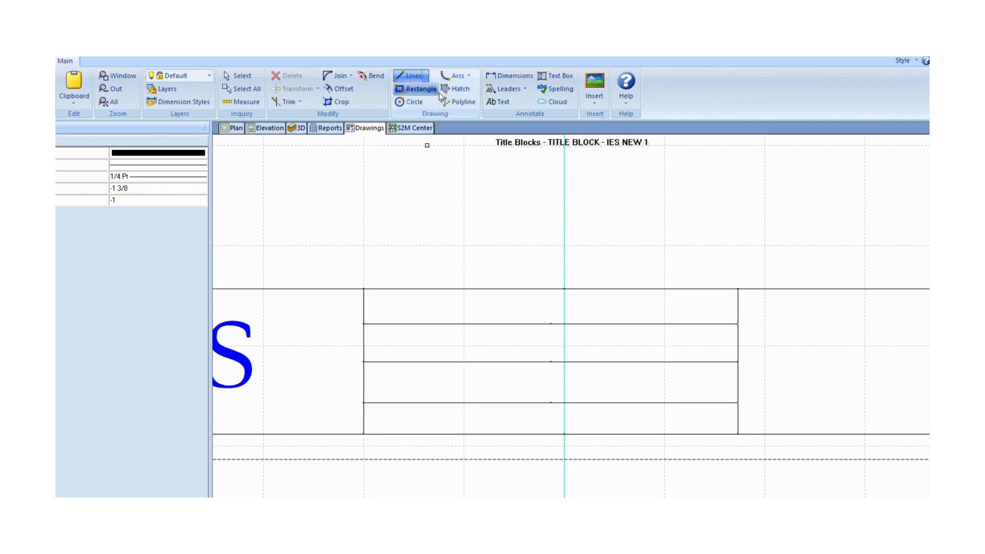
Step: Place the existing text entry JOB NAME : {job.name} in the middle cell's top row and center it within the row
{"action": "left_click", "coordinate": [499, 103]}
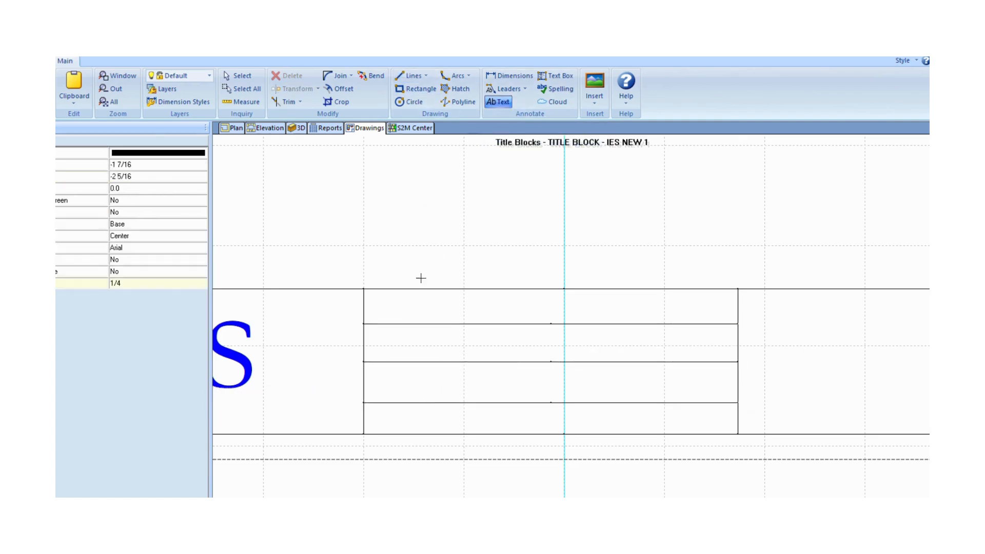
{"action": "left_click", "coordinate": [542, 311]}
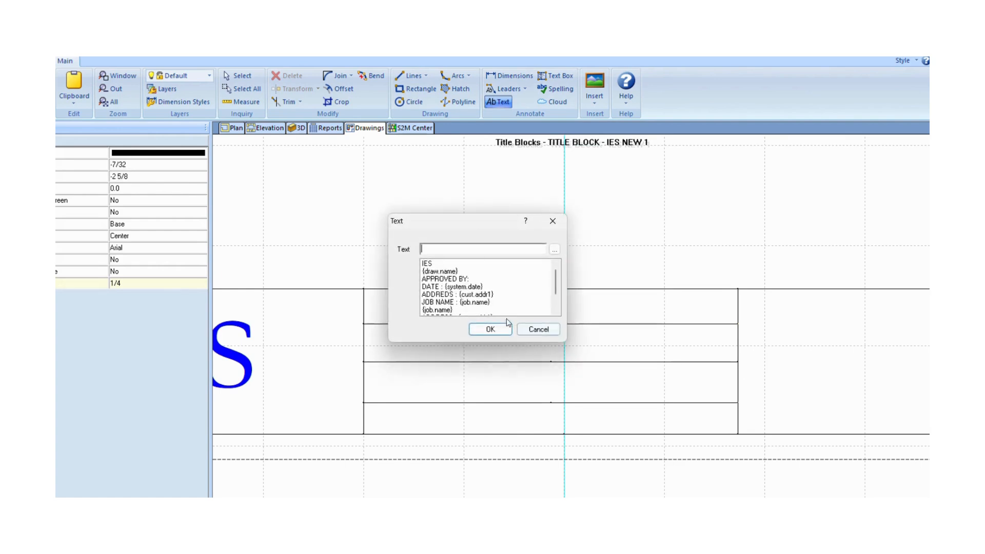
{"action": "left_click", "coordinate": [453, 303]}
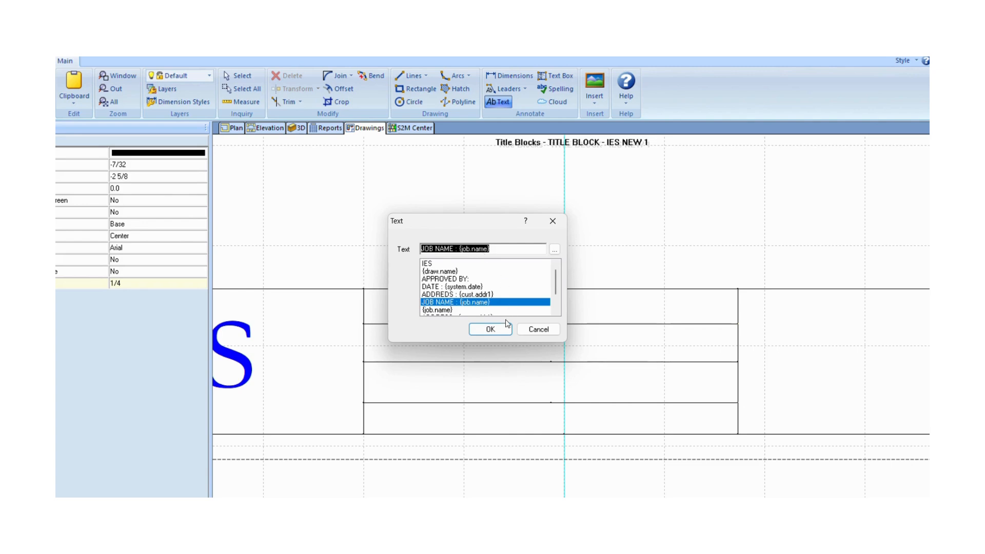
{"action": "left_click", "coordinate": [502, 330]}
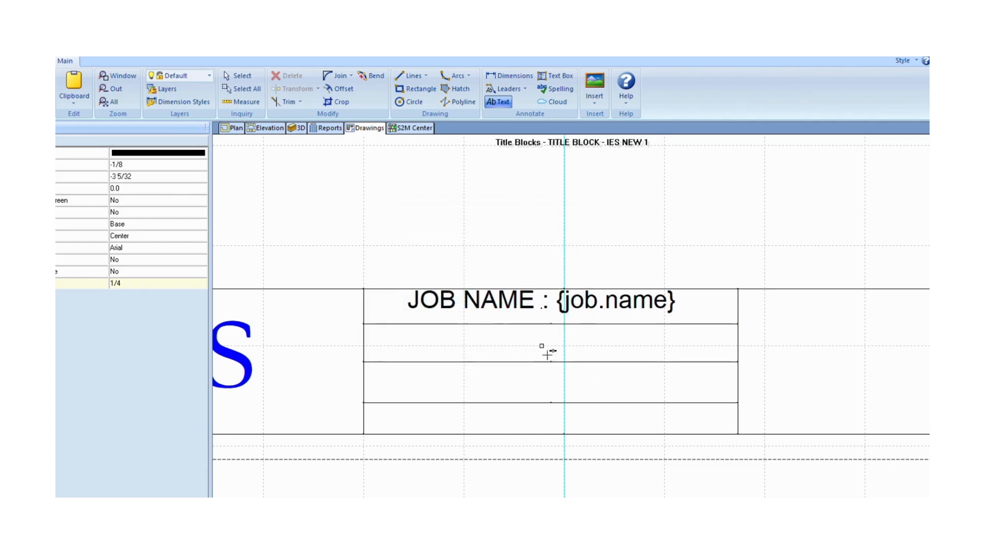
{"action": "left_click", "coordinate": [567, 314]}
{"action": "left_click", "coordinate": [541, 308]}
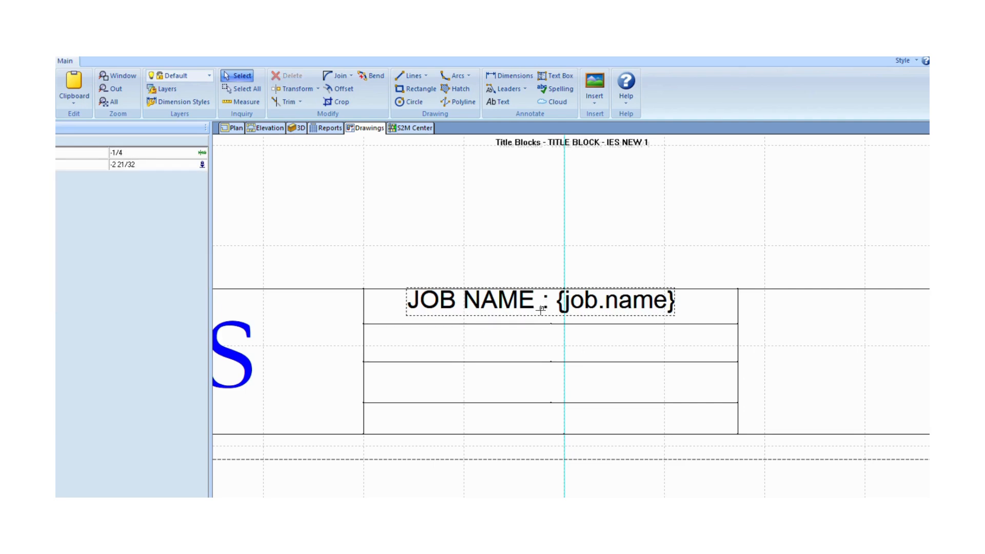
{"action": "left_click", "coordinate": [542, 308]}
{"action": "key", "text": "Escape"}
Step: Copy the job name text into the second row and change the copy to ADDRESS : {cust.addr1}
{"action": "left_click", "coordinate": [544, 306]}
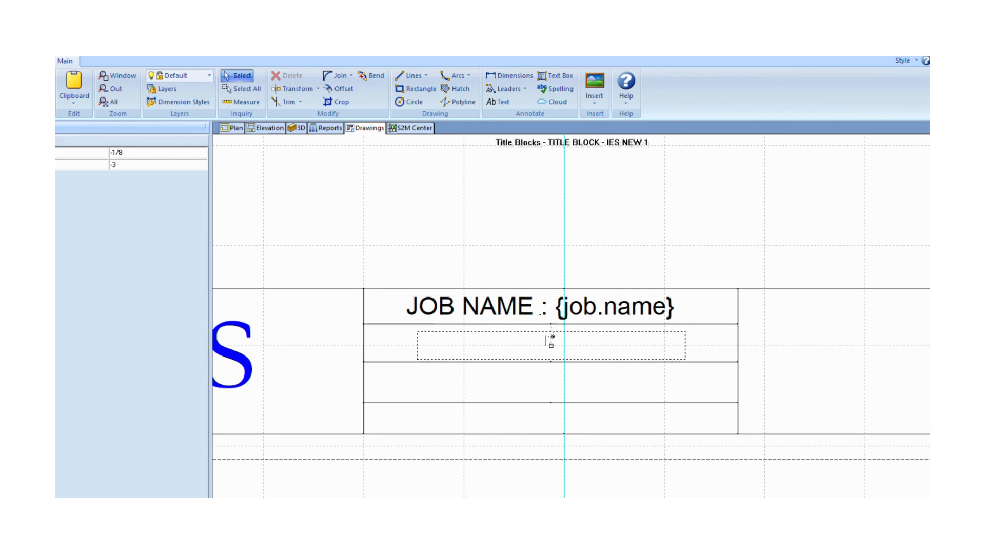
{"action": "left_click", "coordinate": [545, 339]}
{"action": "double_click", "coordinate": [544, 341]}
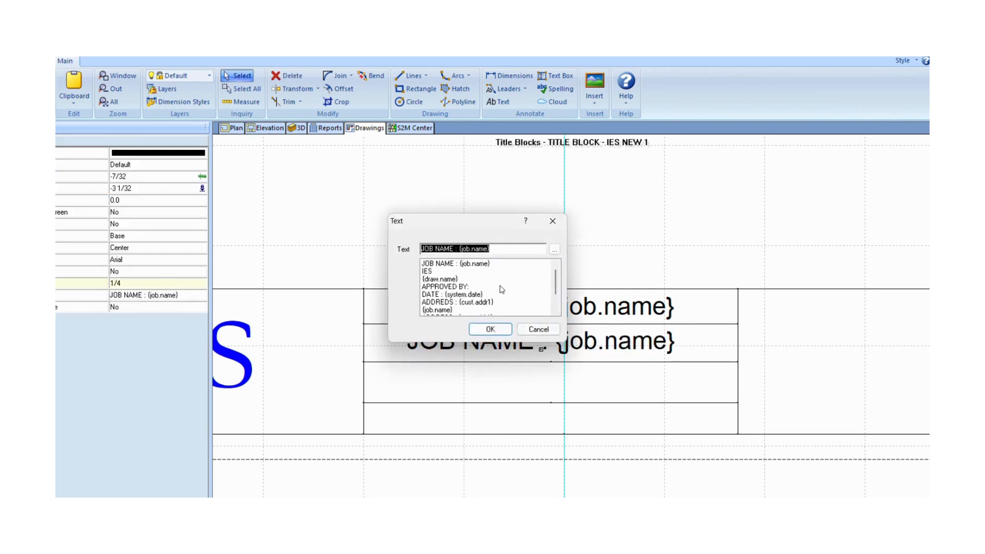
{"action": "left_click", "coordinate": [468, 302]}
{"action": "left_click", "coordinate": [455, 249]}
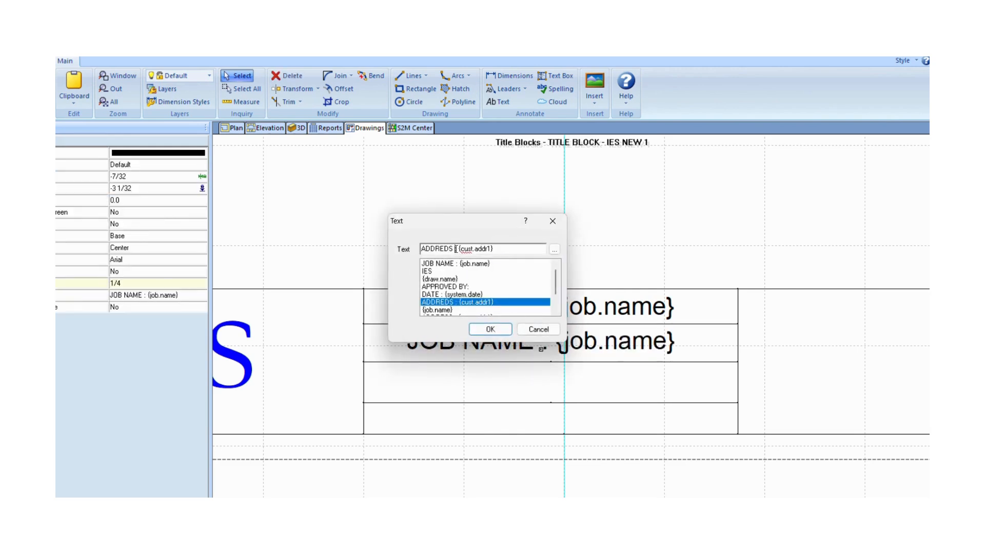
{"action": "type", "text": "S"}
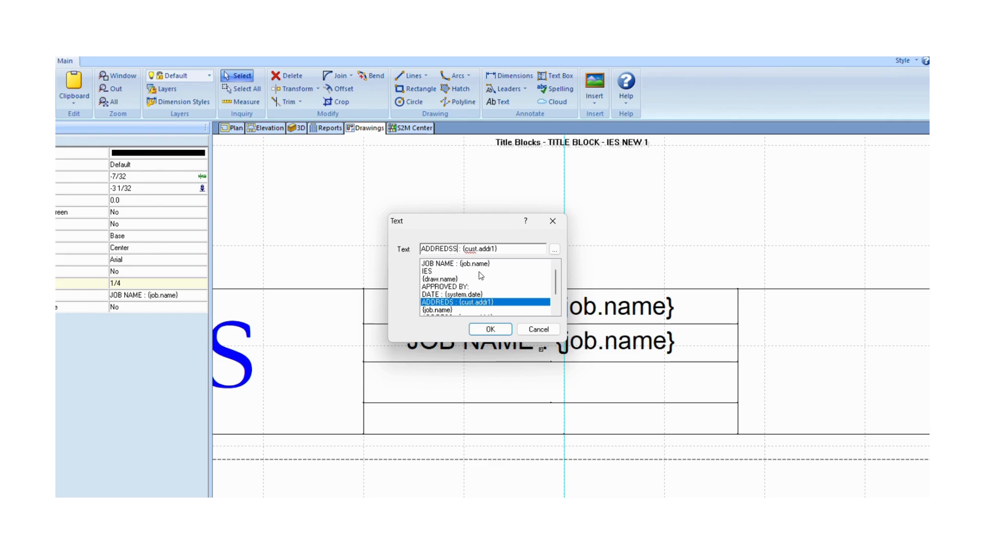
{"action": "left_click", "coordinate": [490, 329]}
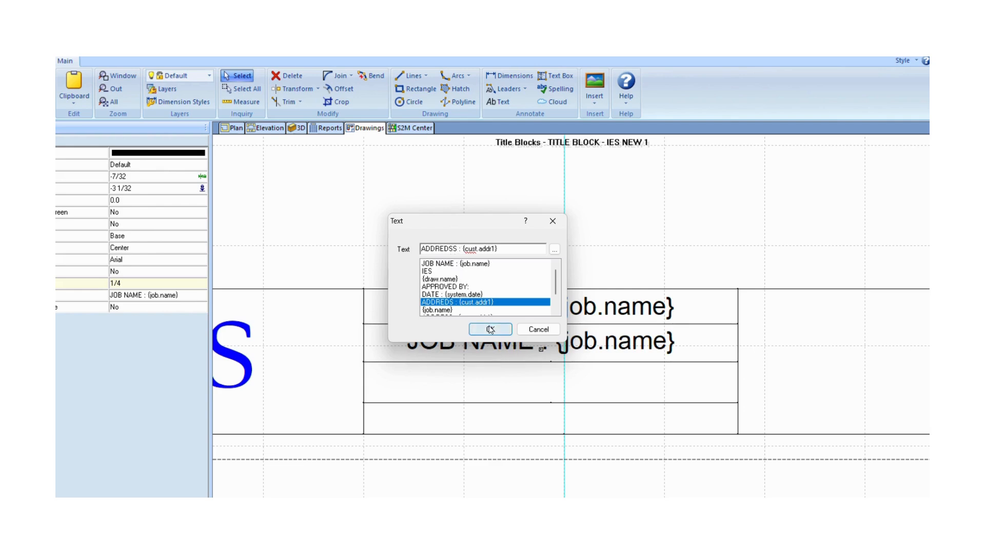
{"action": "left_click", "coordinate": [449, 249]}
{"action": "key", "text": "BackSpace"}
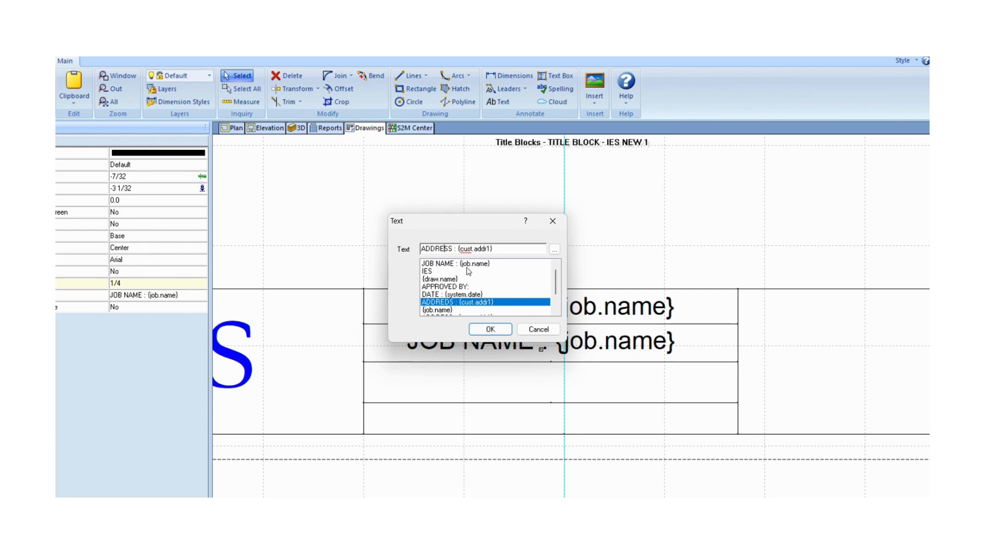
{"action": "left_click", "coordinate": [491, 329]}
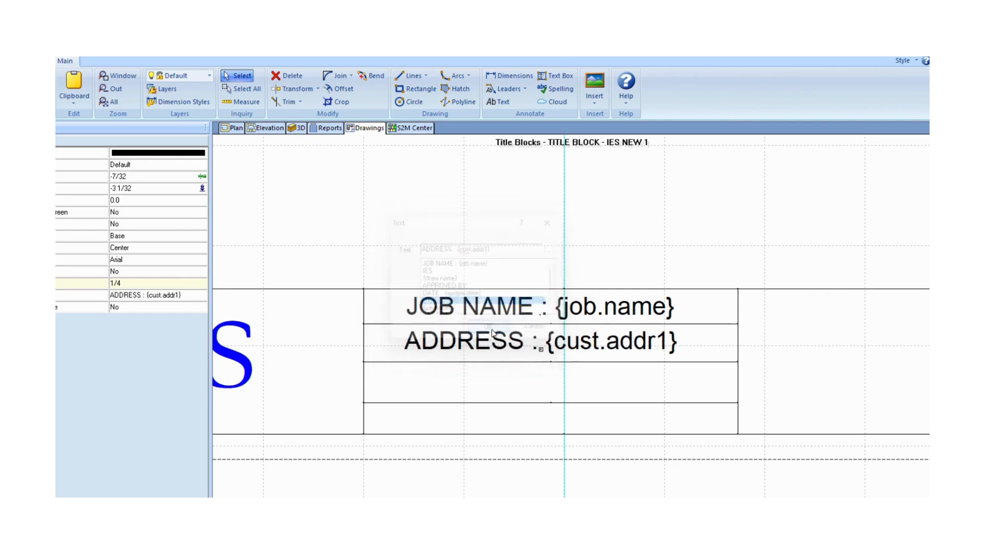
Step: Copy the address text into the third row and change the copy to DATE : {system.date}
{"action": "key", "text": "ctrl+c"}
{"action": "key", "text": "ctrl+v"}
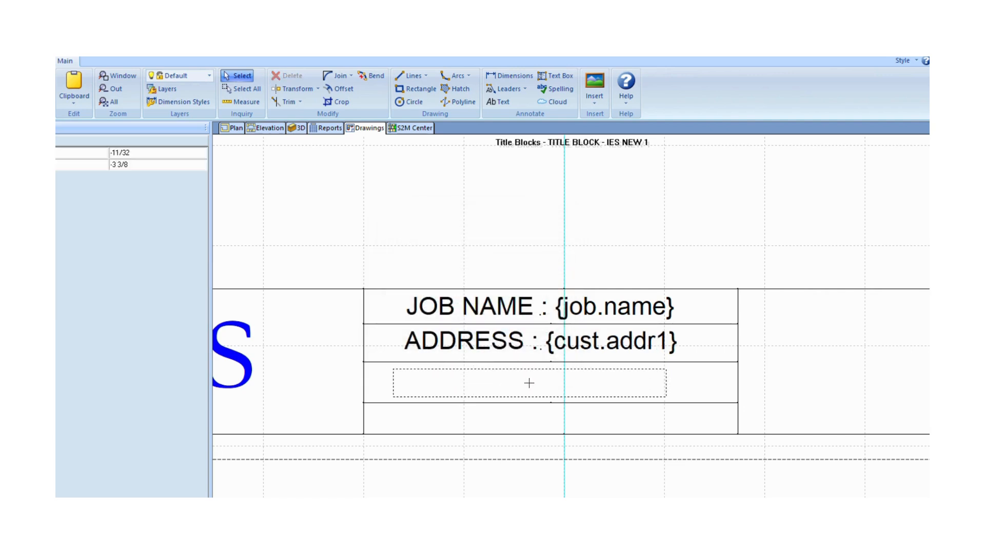
{"action": "left_click", "coordinate": [541, 388]}
{"action": "double_click", "coordinate": [545, 389]}
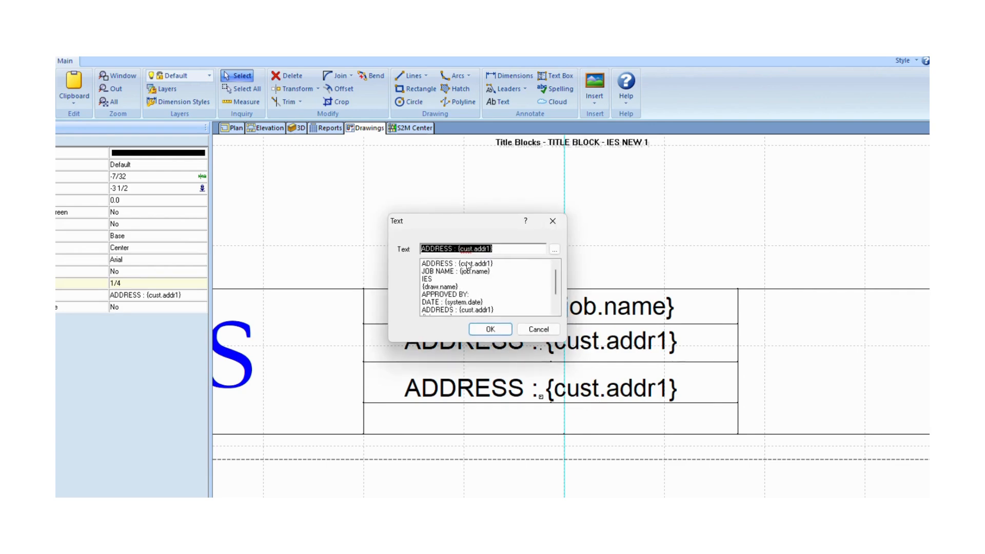
{"action": "scroll", "coordinate": [459, 285], "scroll_direction": "down", "scroll_amount": 1}
{"action": "scroll", "coordinate": [446, 303], "scroll_direction": "up", "scroll_amount": 2}
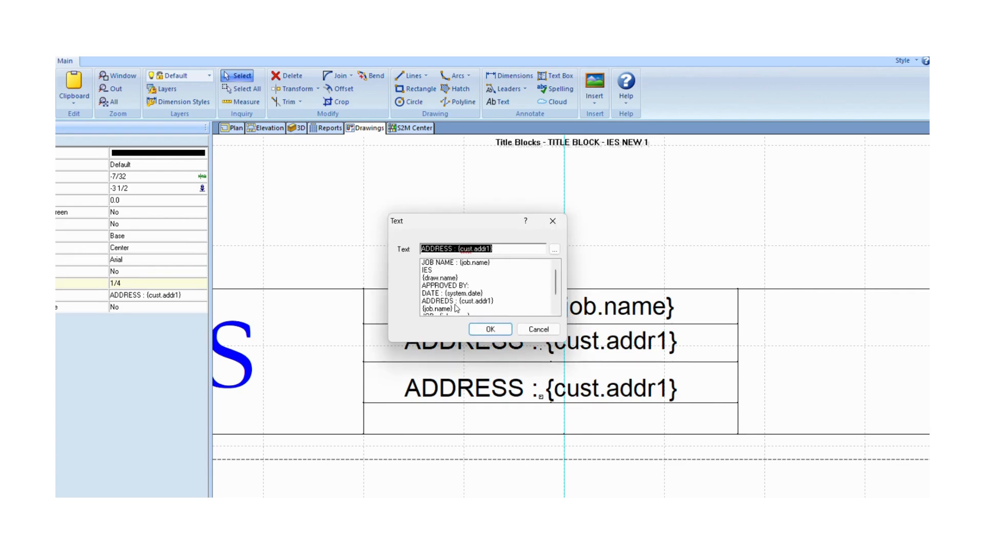
{"action": "left_click", "coordinate": [446, 302]}
{"action": "left_click", "coordinate": [490, 329]}
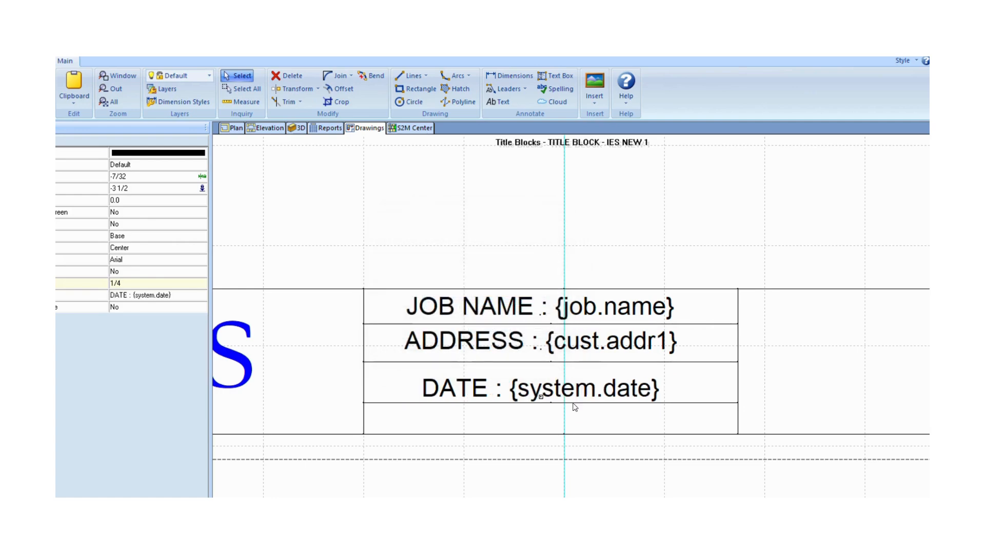
Step: Copy the date text and place the copy in the middle cell's fourth row
{"action": "middle_click_drag", "start_coordinate": [589, 415], "coordinate": [589, 330]}
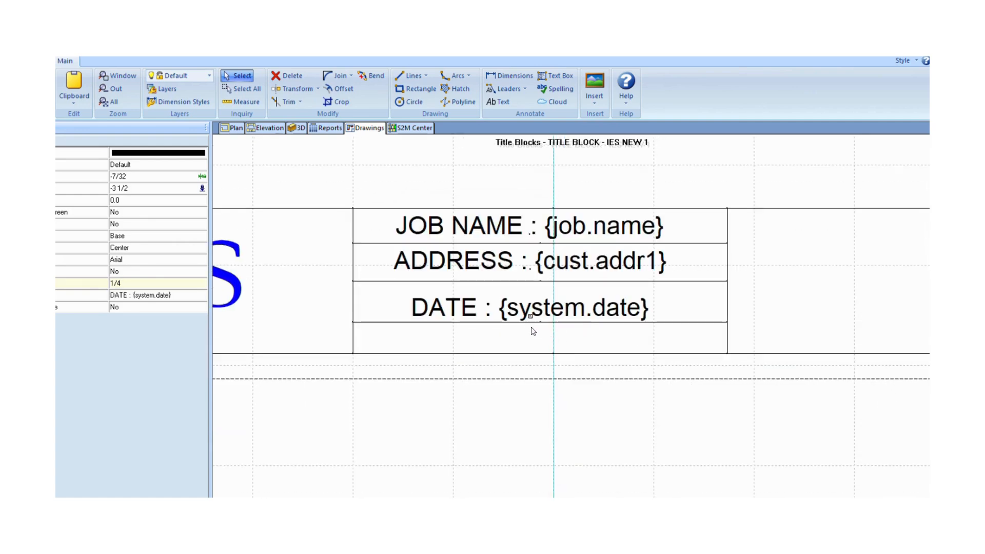
{"action": "key", "text": "ctrl+c"}
{"action": "key", "text": "ctrl+v"}
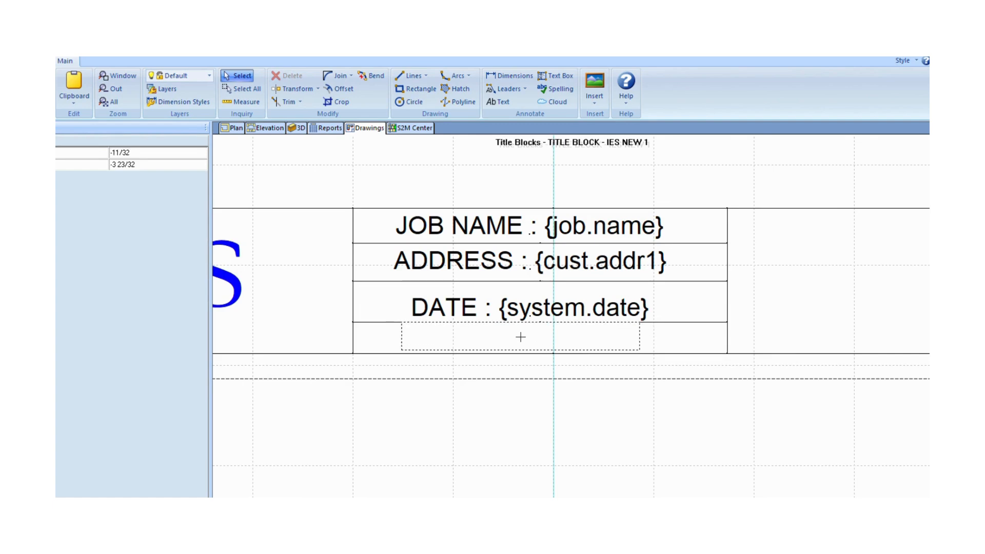
{"action": "left_click", "coordinate": [535, 337]}
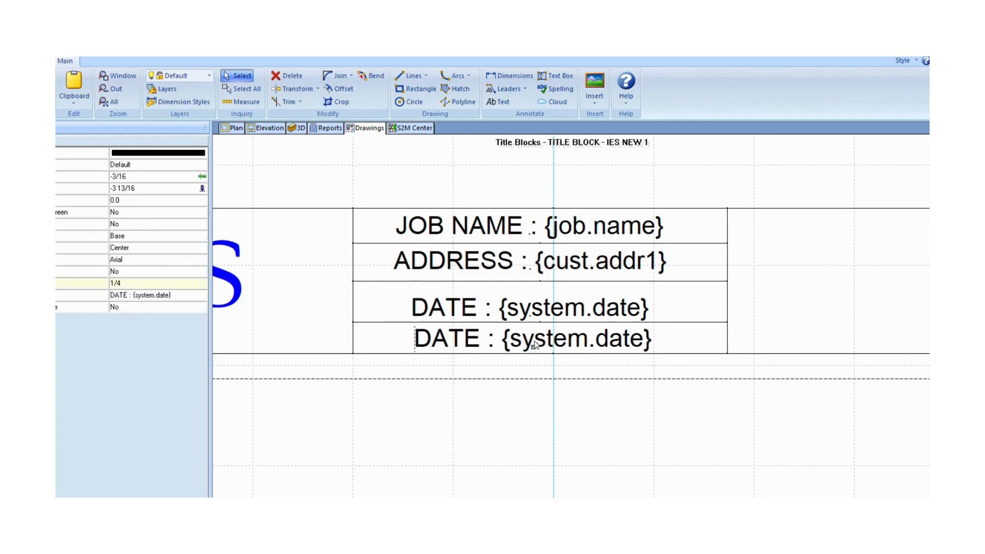
Step: Change the copied text in the fourth row to CUSTOMER NAME:{cust.name}, using the customer name variable
{"action": "double_click", "coordinate": [534, 347]}
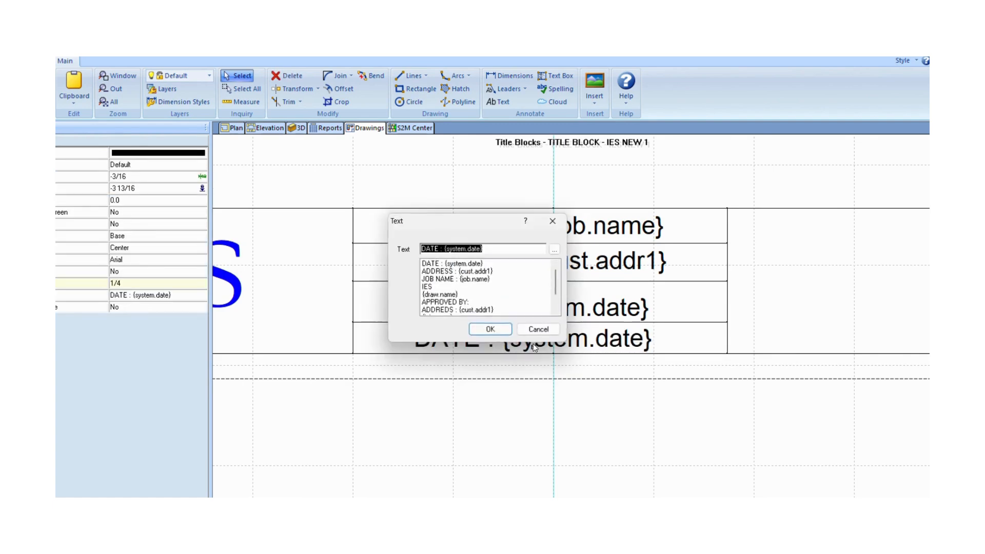
{"action": "left_click", "coordinate": [495, 248]}
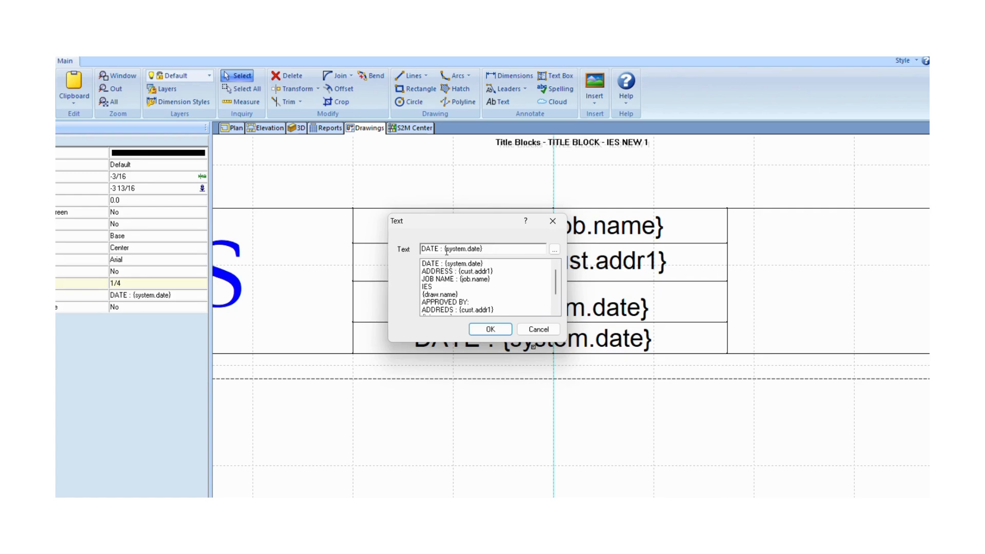
{"action": "left_click_drag", "start_coordinate": [494, 249], "coordinate": [419, 250]}
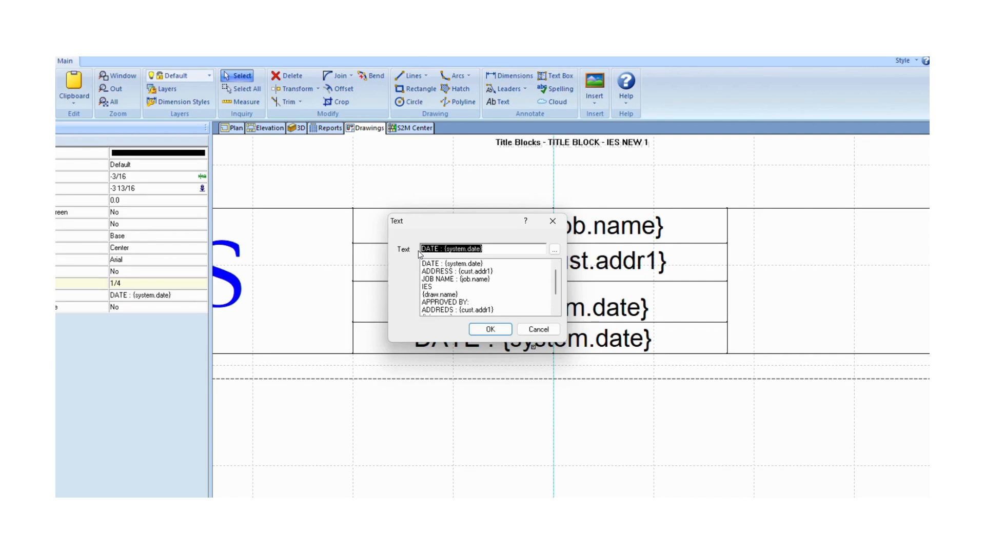
{"action": "type", "text": "CUSTER NAME:"}
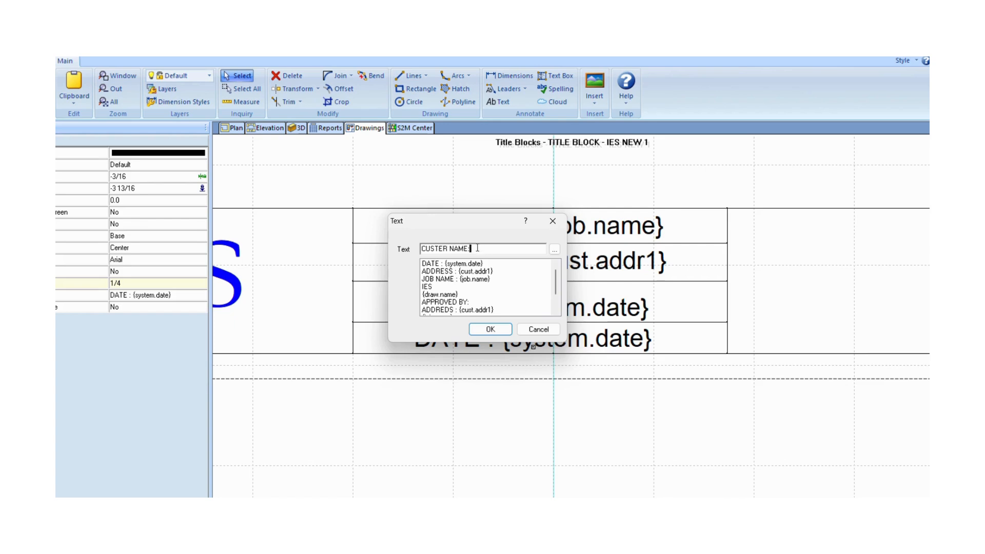
{"action": "left_click_drag", "start_coordinate": [486, 248], "coordinate": [419, 248]}
{"action": "type", "text": "CUSTOMER NAME:"}
{"action": "left_click", "coordinate": [554, 249]}
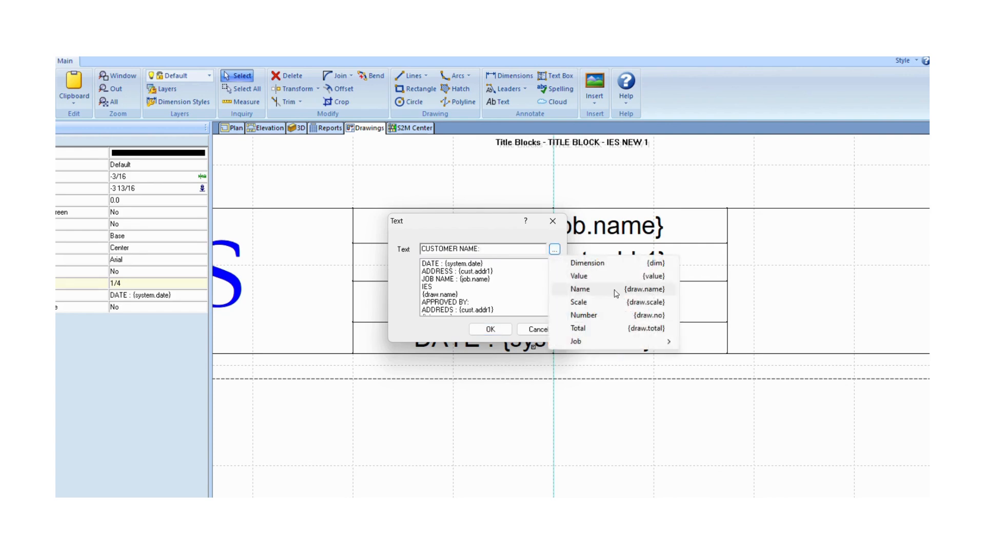
{"action": "mouse_move", "coordinate": [631, 344]}
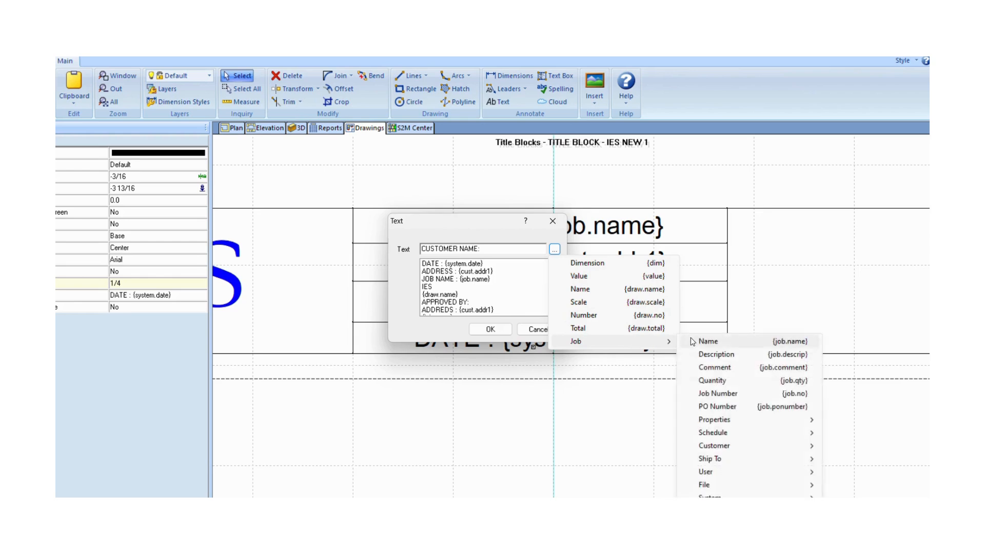
{"action": "mouse_move", "coordinate": [734, 446]}
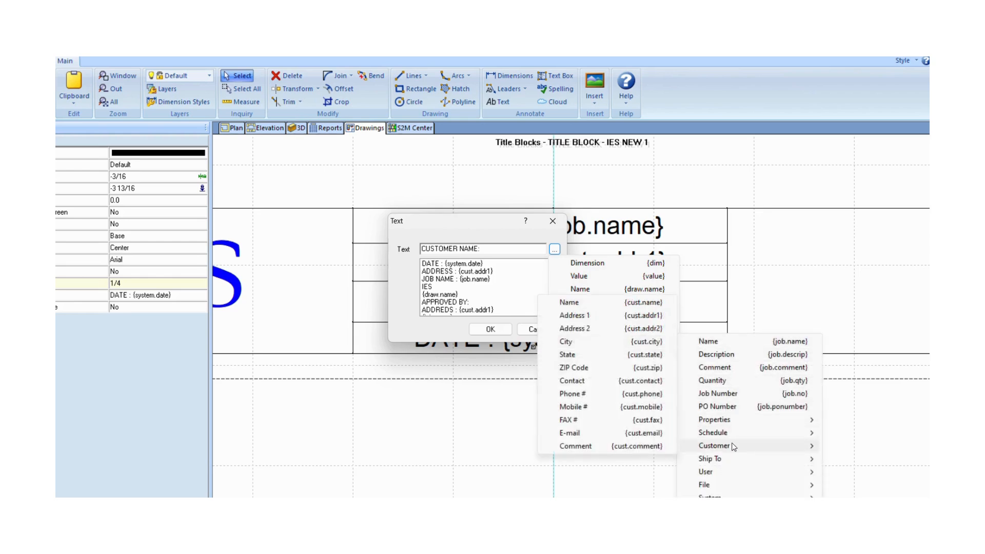
{"action": "left_click", "coordinate": [585, 303]}
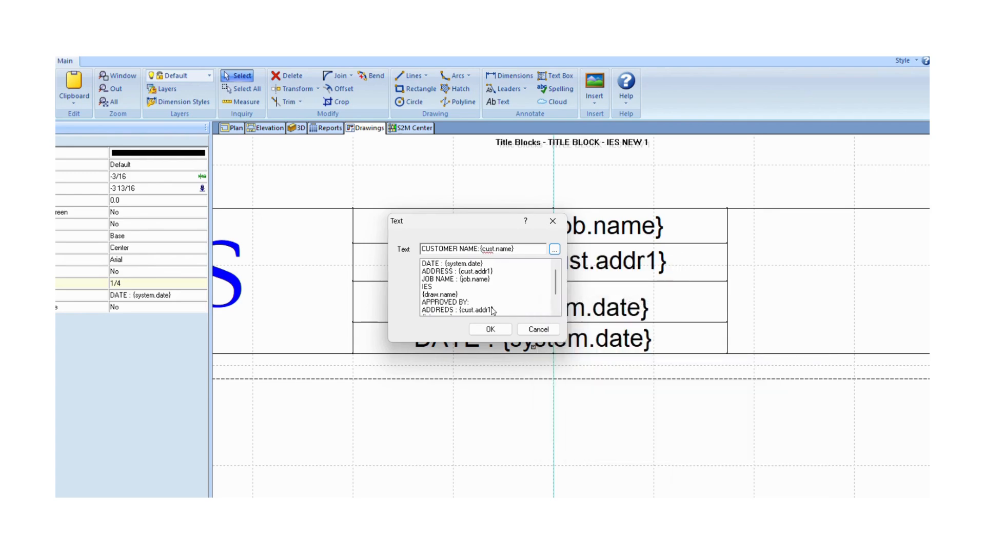
{"action": "left_click", "coordinate": [490, 329]}
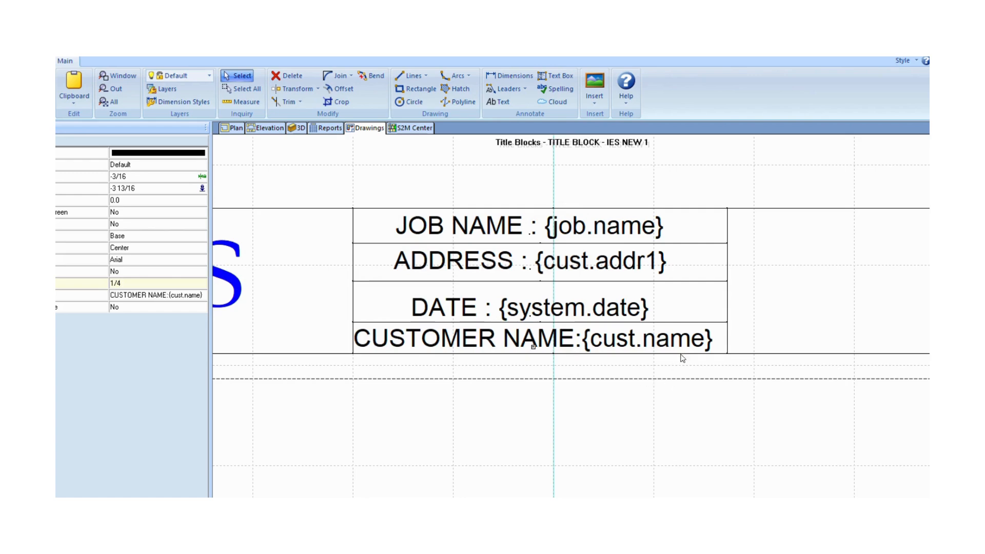
Step: Divide the title strip's right cell into two rows with a horizontal line across its full width
{"action": "middle_click_drag", "start_coordinate": [683, 359], "coordinate": [425, 367]}
{"action": "left_click", "coordinate": [410, 75]}
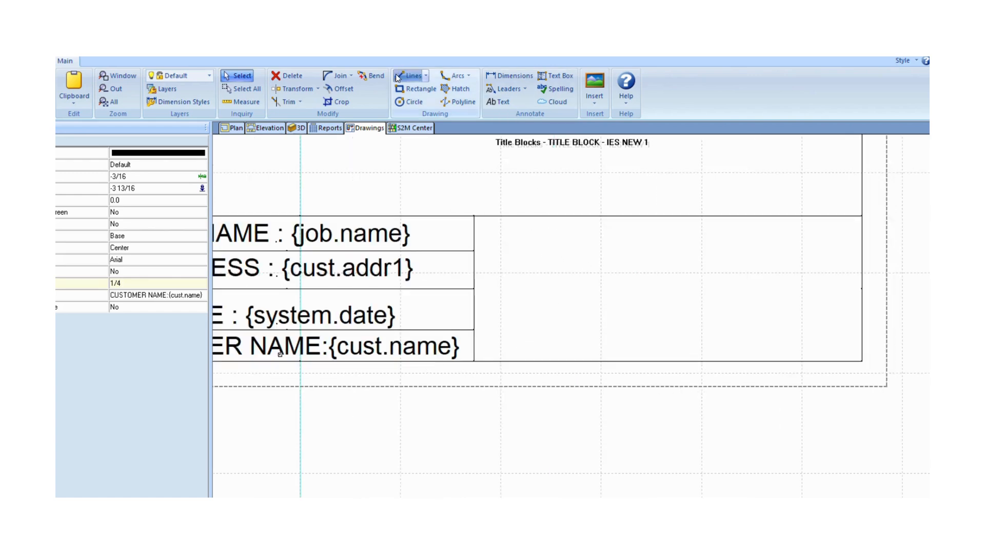
{"action": "left_click", "coordinate": [496, 283]}
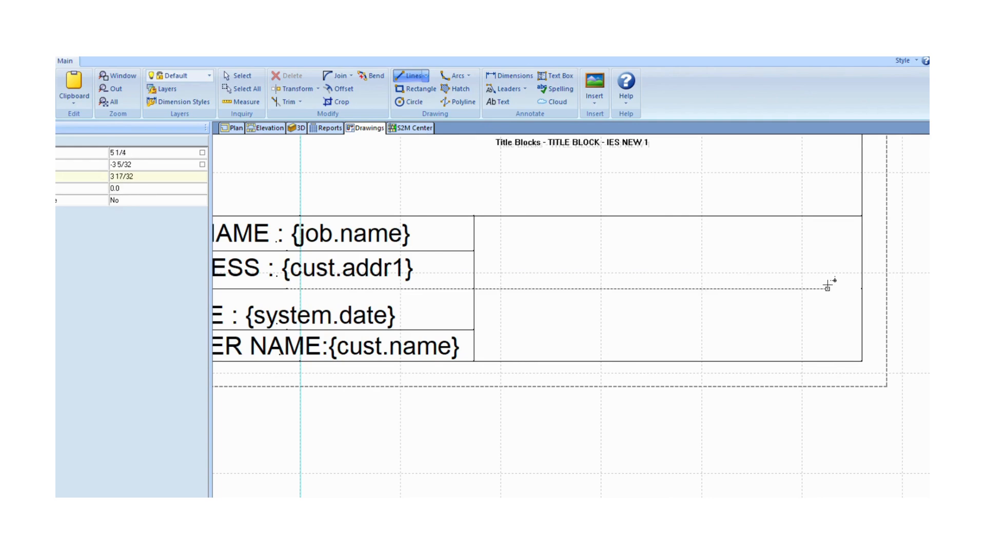
{"action": "left_click", "coordinate": [852, 288]}
Step: Add the existing text entry APPROVED BY: to the right cell's upper row and shift it inside the cell's left edge
{"action": "left_click", "coordinate": [498, 102]}
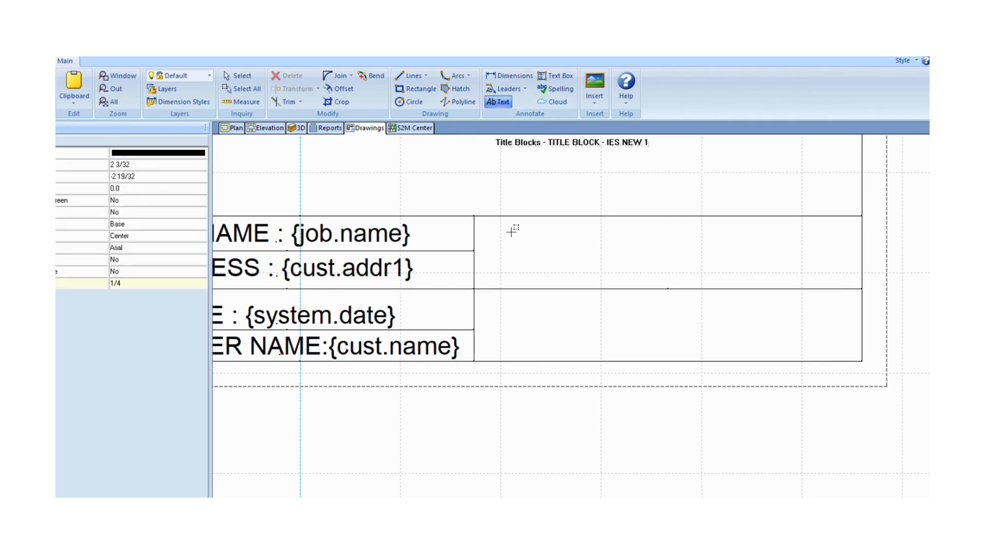
{"action": "left_click", "coordinate": [507, 267]}
{"action": "scroll", "coordinate": [456, 291], "scroll_direction": "down", "scroll_amount": 1}
{"action": "left_click", "coordinate": [456, 286]}
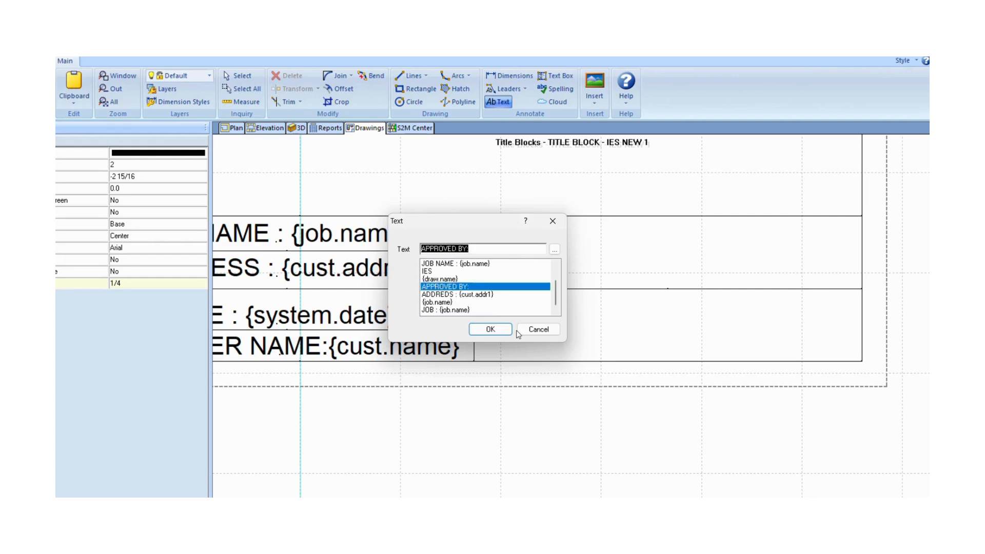
{"action": "left_click", "coordinate": [490, 329]}
{"action": "key", "text": "Escape"}
{"action": "left_click", "coordinate": [504, 274]}
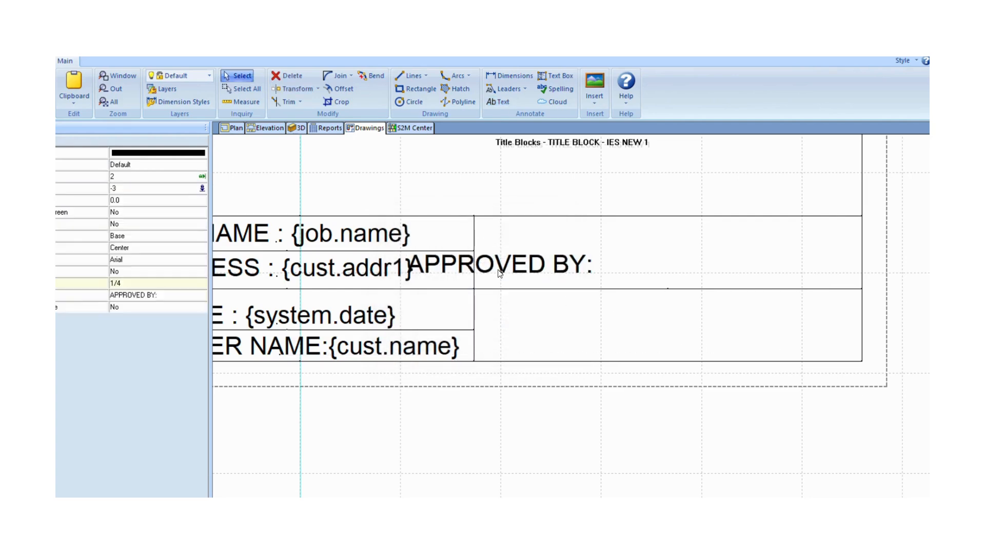
{"action": "left_click_drag", "start_coordinate": [504, 273], "coordinate": [570, 273]}
Step: Copy the APPROVED BY: text into the right cell's lower row and change the copy to {draw.name}
{"action": "key", "text": "ctrl+c"}
{"action": "key", "text": "ctrl+v"}
{"action": "left_click", "coordinate": [753, 339]}
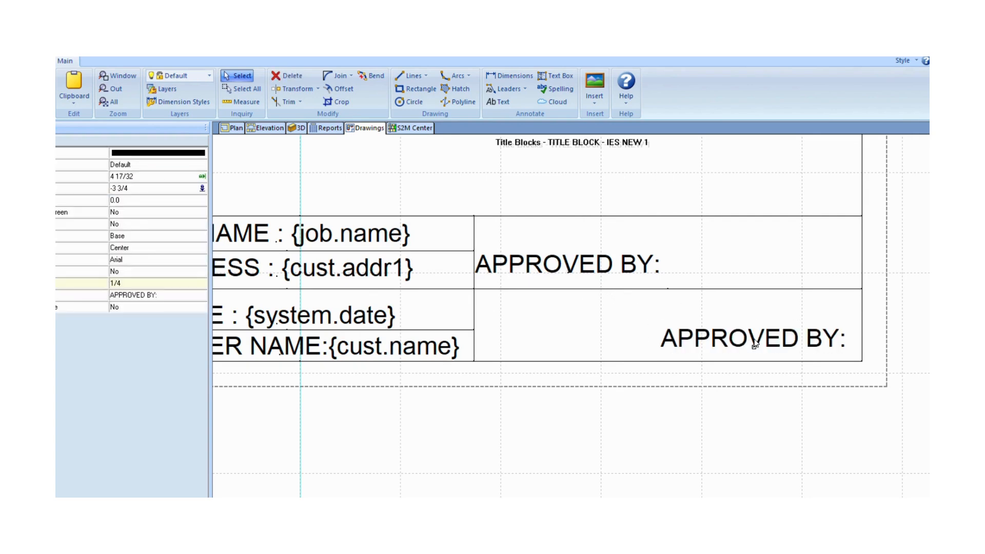
{"action": "double_click", "coordinate": [754, 343]}
{"action": "scroll", "coordinate": [471, 300], "scroll_direction": "down", "scroll_amount": 3}
{"action": "left_click", "coordinate": [452, 287]}
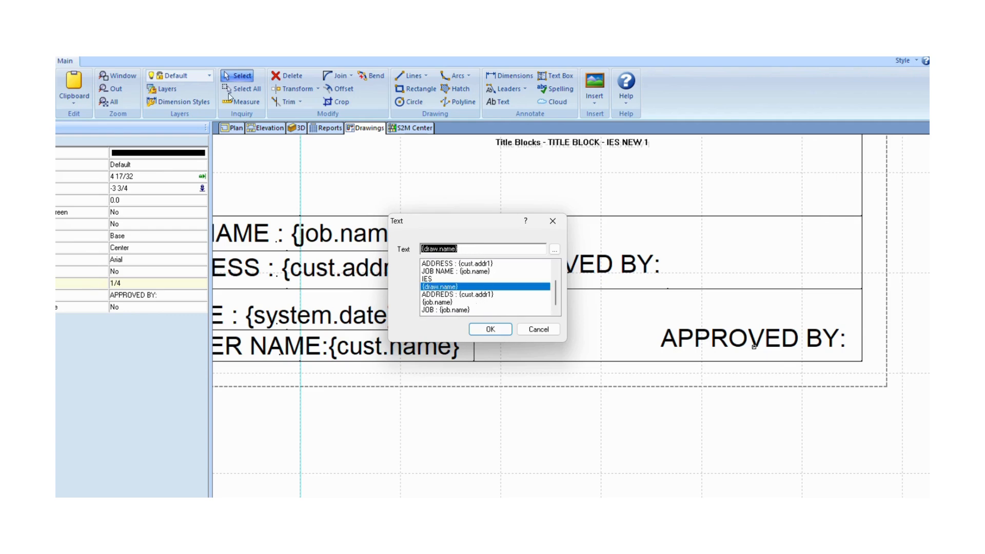
{"action": "left_click", "coordinate": [491, 329]}
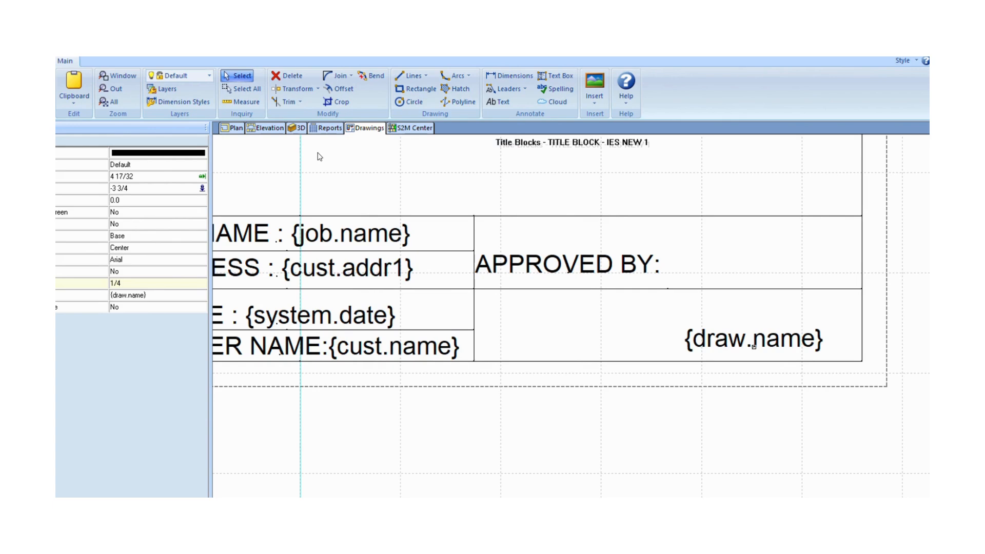
Step: Nudge the date text slightly upward within its row, to a vertical position of about -3 15/32
{"action": "scroll", "coordinate": [645, 266], "scroll_direction": "down", "scroll_amount": 3}
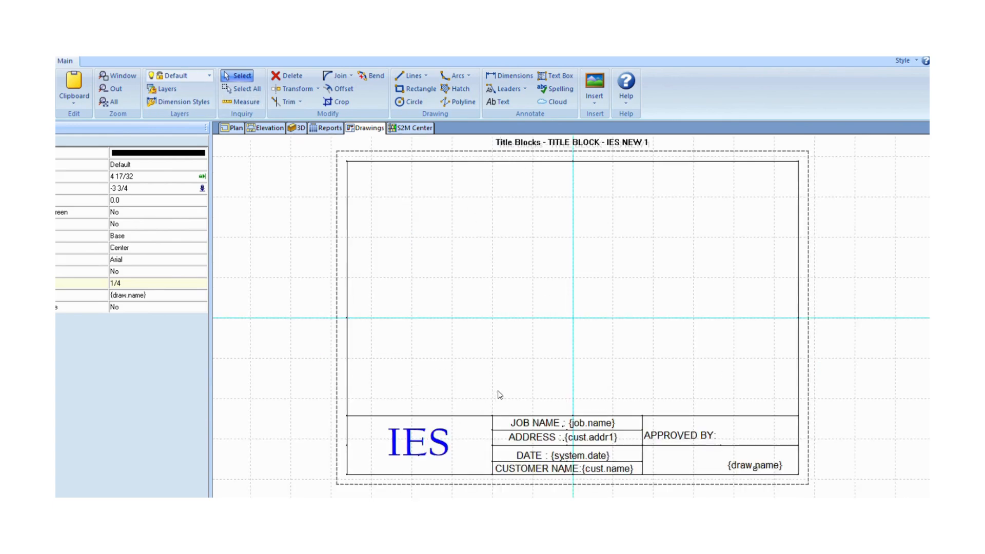
{"action": "left_click", "coordinate": [590, 460]}
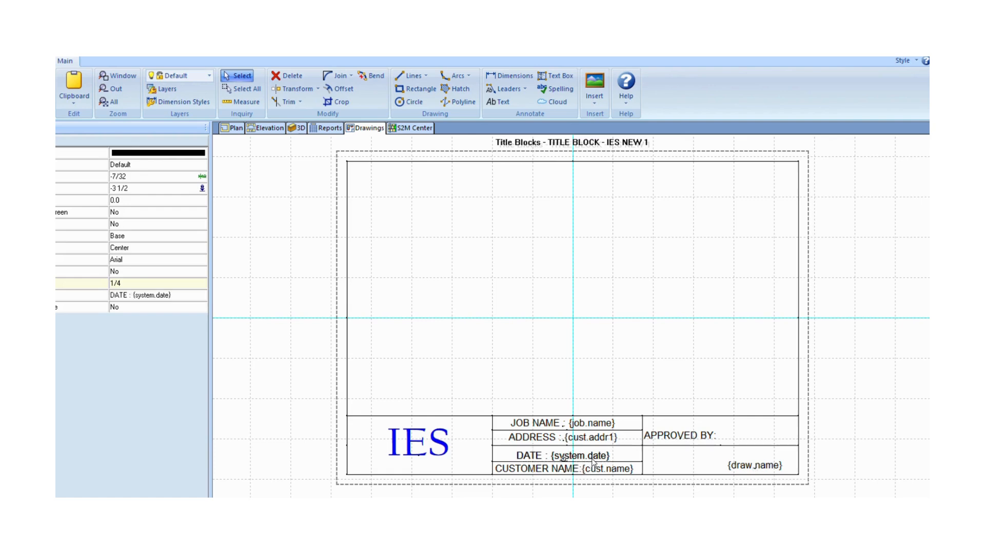
{"action": "left_click_drag", "start_coordinate": [563, 463], "coordinate": [563, 462]}
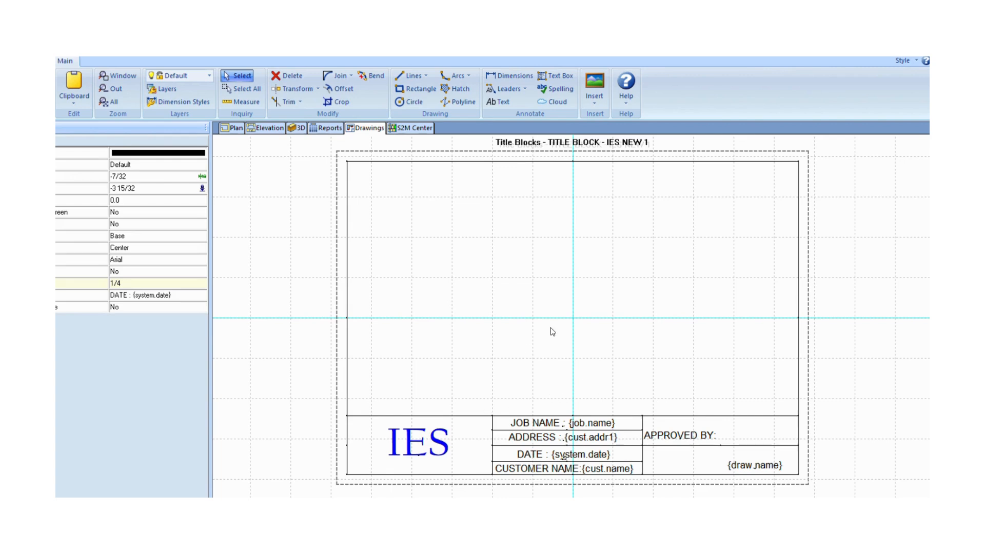
Step: Close the title block drawing IES NEW 1 and save its changes
{"action": "key", "text": "Escape"}
{"action": "key", "text": "Escape"}
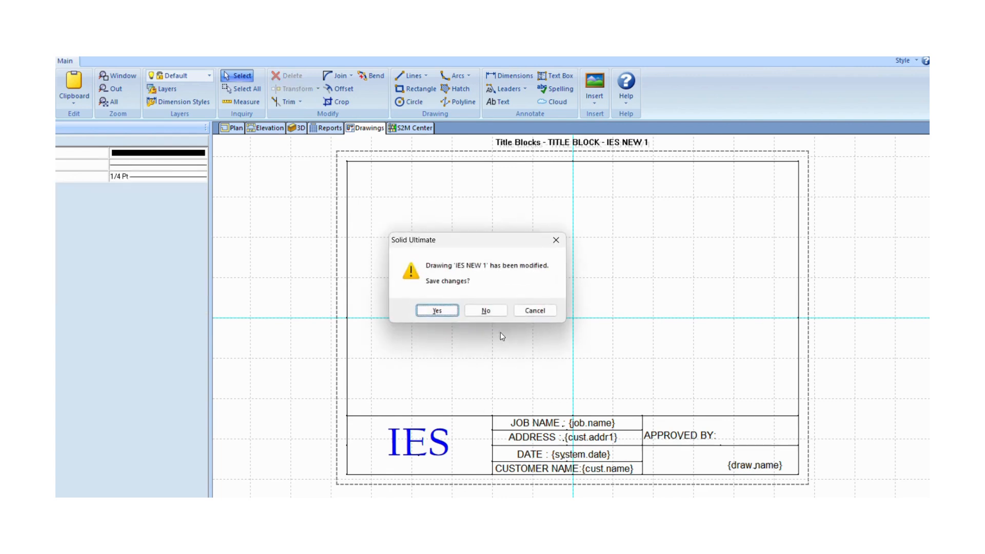
{"action": "left_click", "coordinate": [438, 311]}
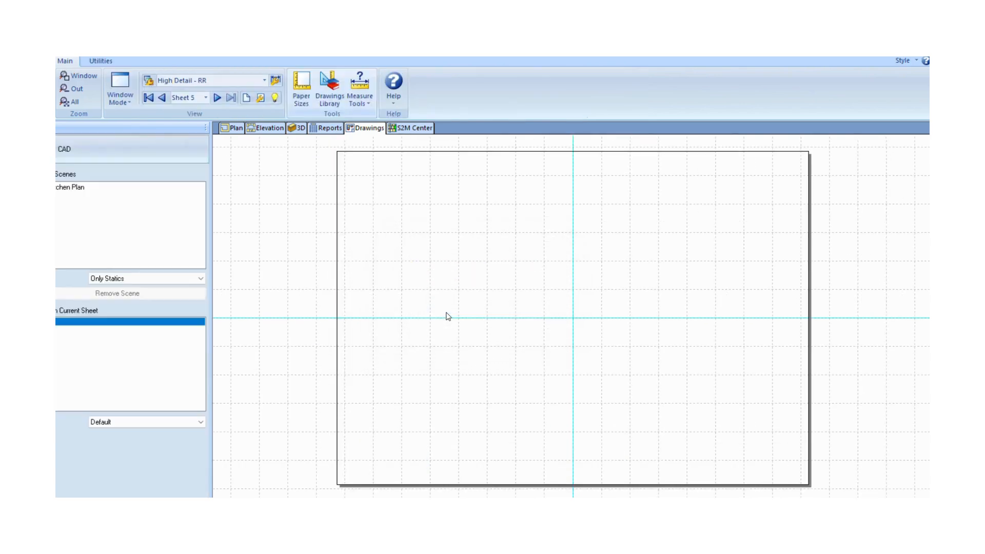
Step: Apply the title block IES NEW 1 to the current sheet through its view properties
{"action": "right_click", "coordinate": [526, 235]}
{"action": "left_click", "coordinate": [523, 273]}
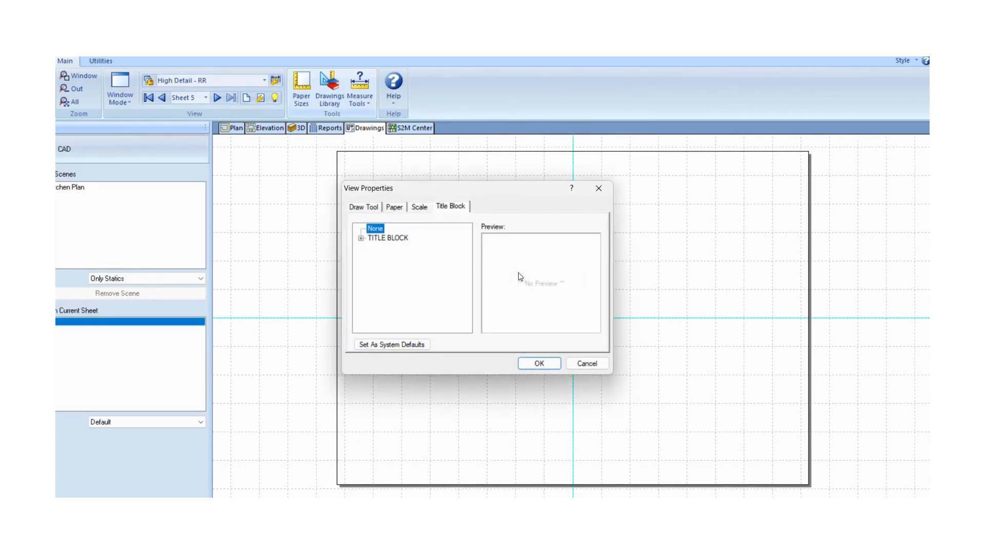
{"action": "left_click", "coordinate": [406, 206]}
{"action": "left_click", "coordinate": [445, 205]}
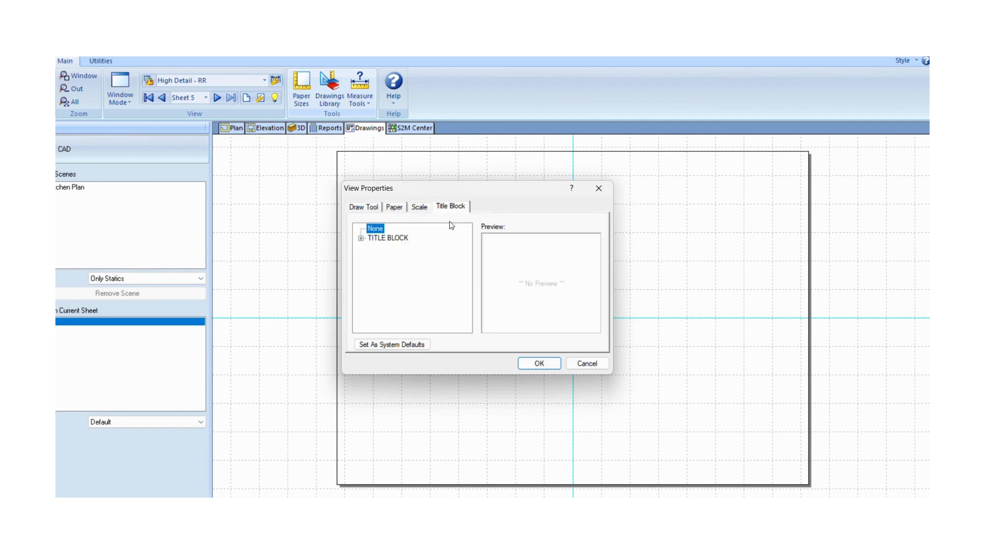
{"action": "left_click", "coordinate": [359, 244]}
{"action": "scroll", "coordinate": [424, 306], "scroll_direction": "down", "scroll_amount": 1}
{"action": "left_click", "coordinate": [413, 313]}
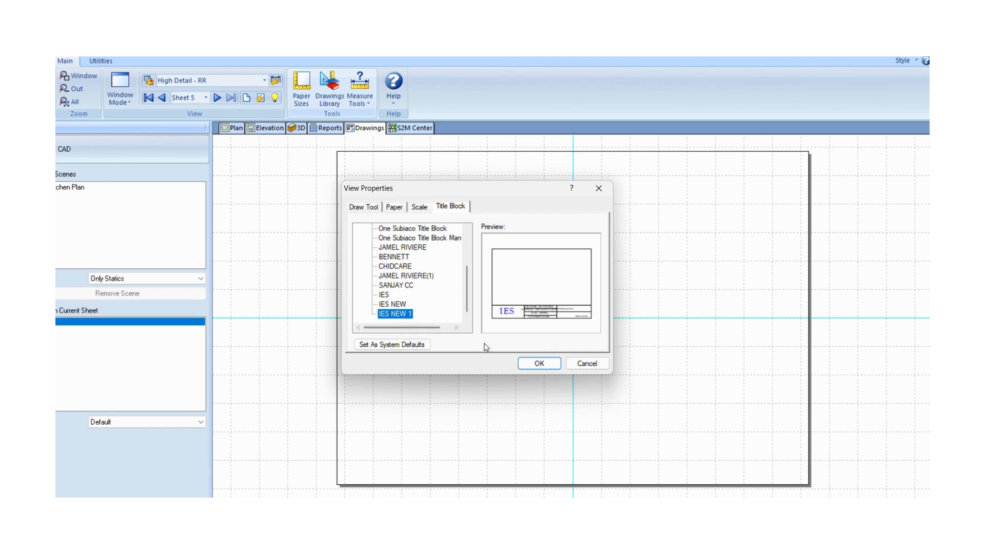
{"action": "left_click", "coordinate": [547, 362]}
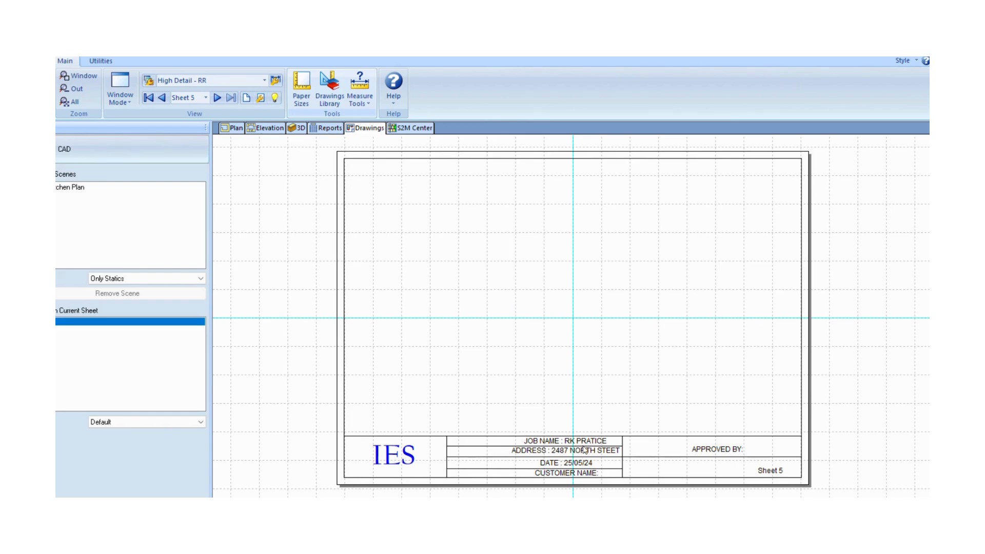
Step: Open the sheet's drawing for CAD editing and inspect the JOB NAME text entry, keeping its content
{"action": "double_click", "coordinate": [588, 448]}
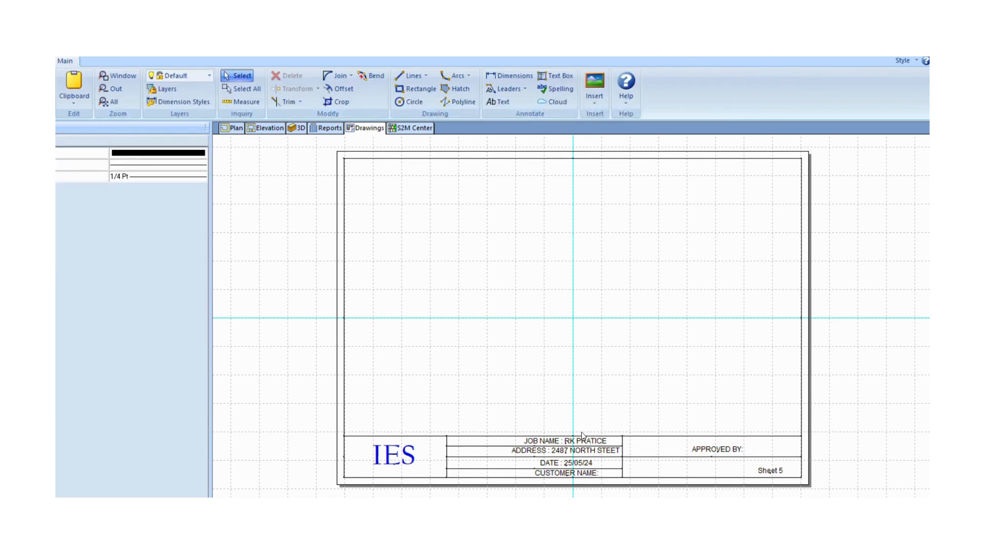
{"action": "left_click", "coordinate": [581, 437]}
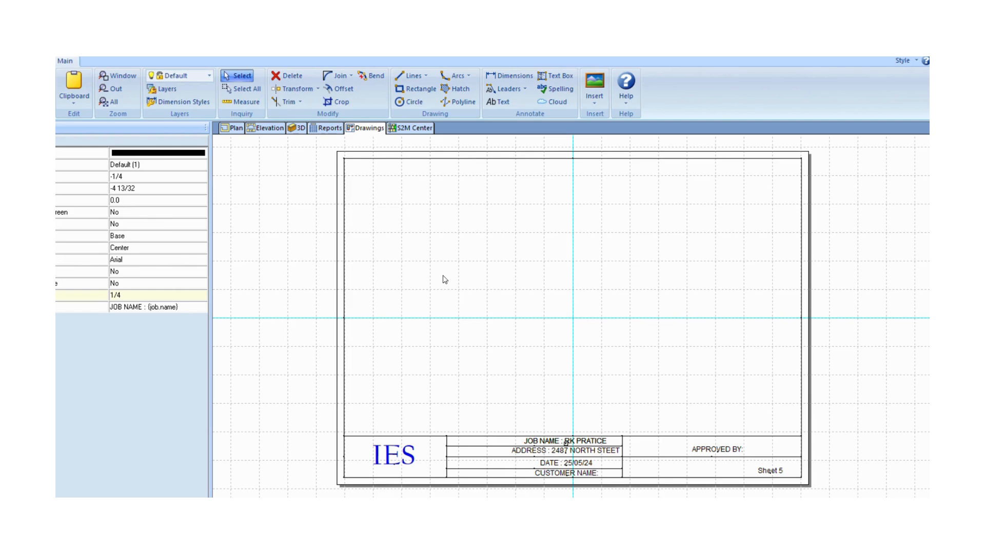
{"action": "double_click", "coordinate": [576, 443]}
{"action": "left_click", "coordinate": [490, 330]}
Step: Move the CUSTOMER NAME text left within its row, to a horizontal position of about -1 3/4
{"action": "left_click", "coordinate": [586, 479]}
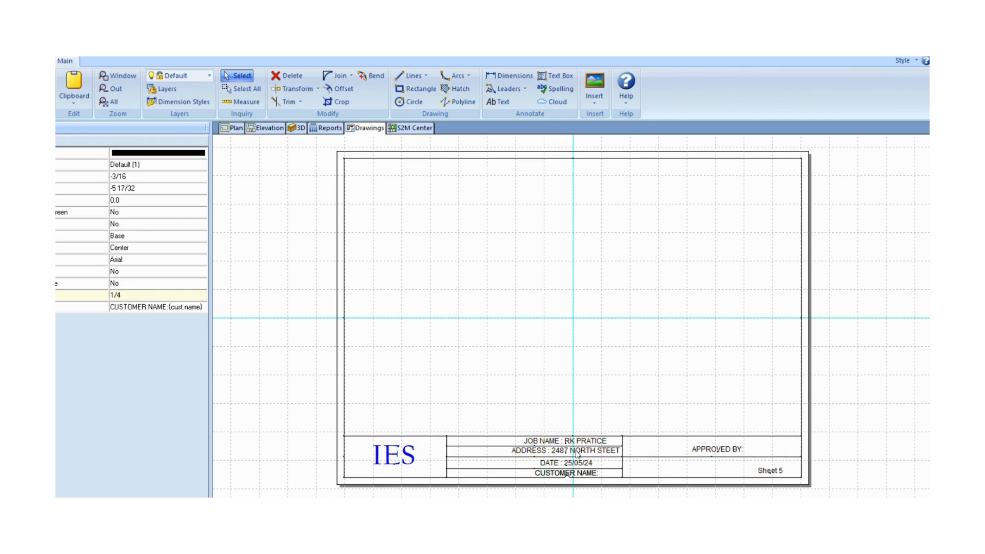
{"action": "scroll", "coordinate": [571, 461], "scroll_direction": "up", "scroll_amount": 5}
{"action": "left_click", "coordinate": [554, 338]}
{"action": "left_click", "coordinate": [586, 244]}
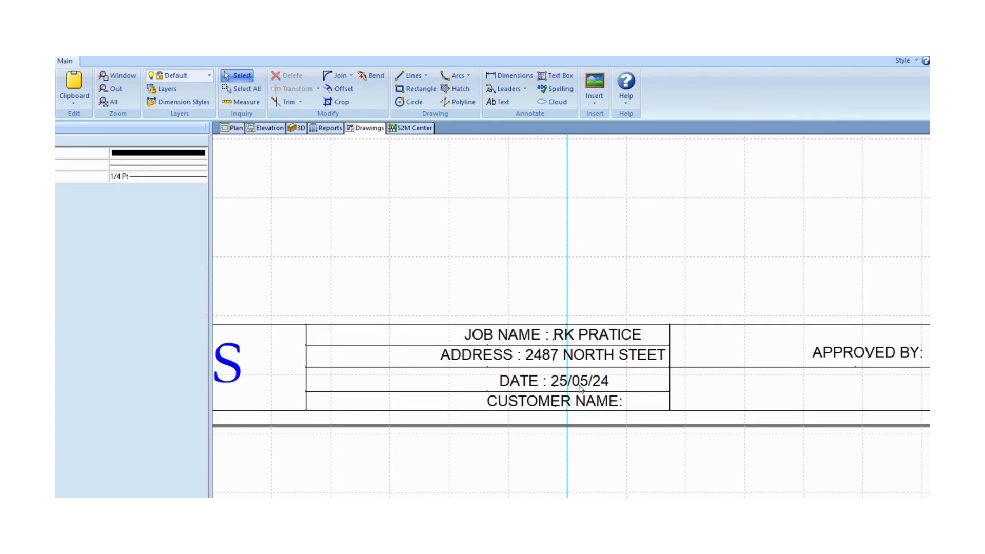
{"action": "left_click", "coordinate": [603, 405]}
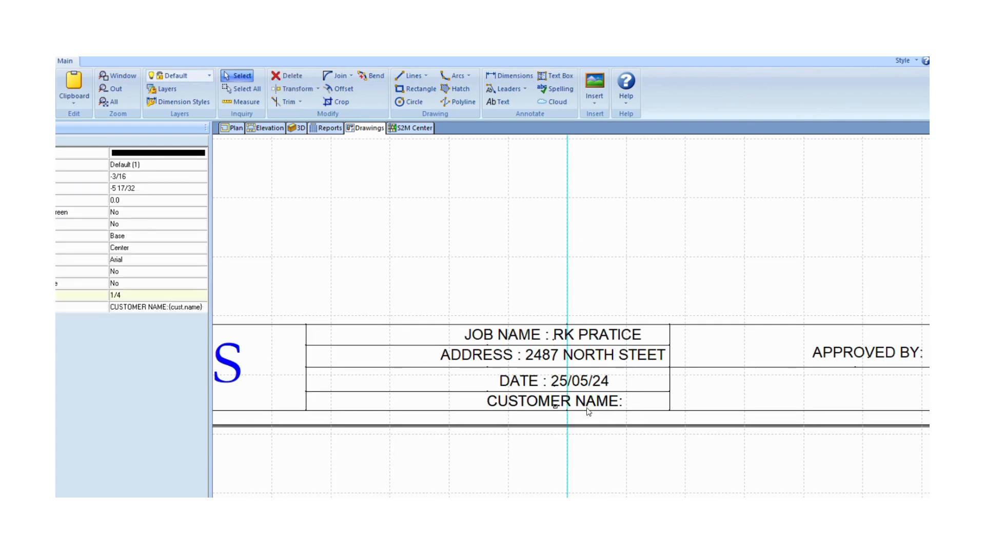
{"action": "left_click_drag", "start_coordinate": [556, 407], "coordinate": [463, 405]}
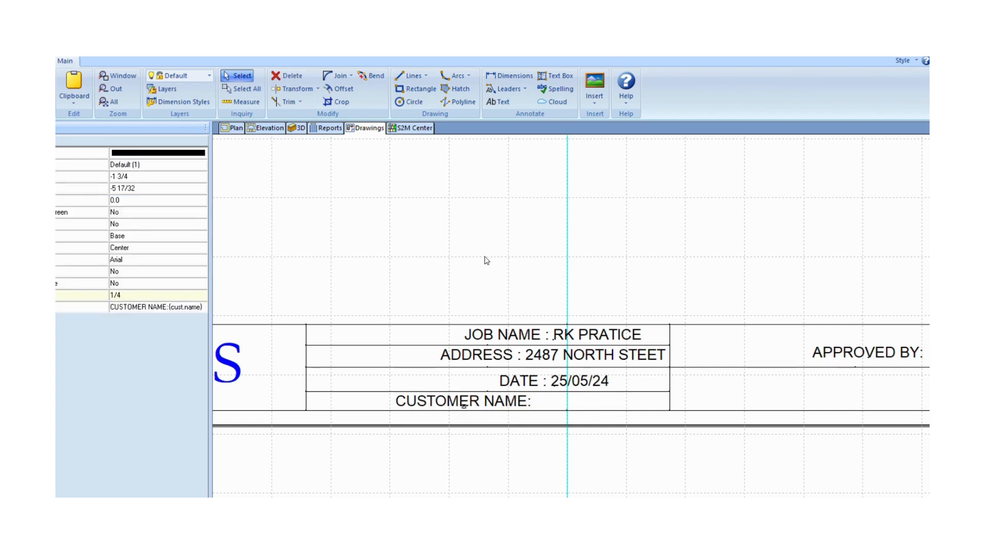
Step: Enter the customer's name in the job properties from the plan view, and return to the drawing sheet
{"action": "left_click", "coordinate": [557, 241]}
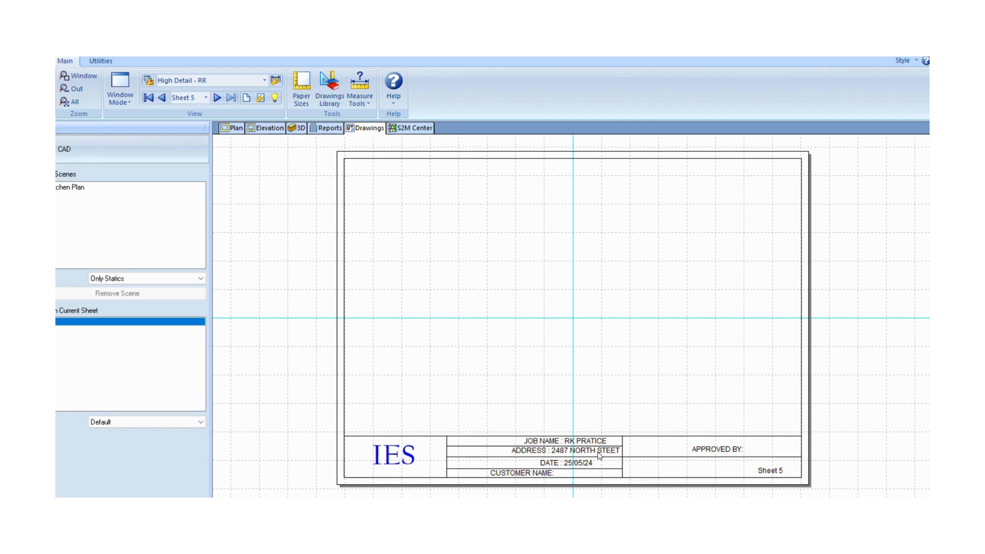
{"action": "left_click", "coordinate": [236, 129]}
{"action": "left_click", "coordinate": [334, 85]}
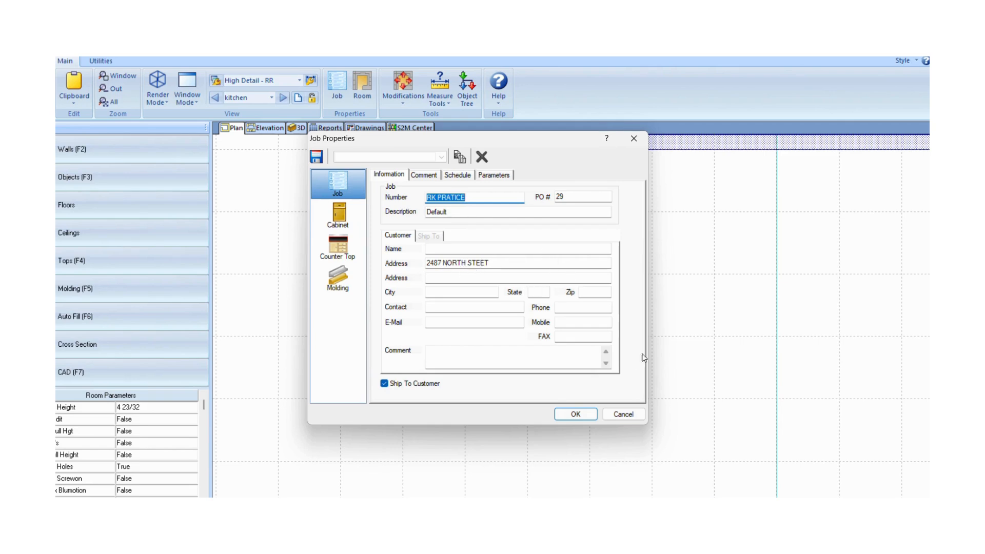
{"action": "left_click", "coordinate": [495, 250]}
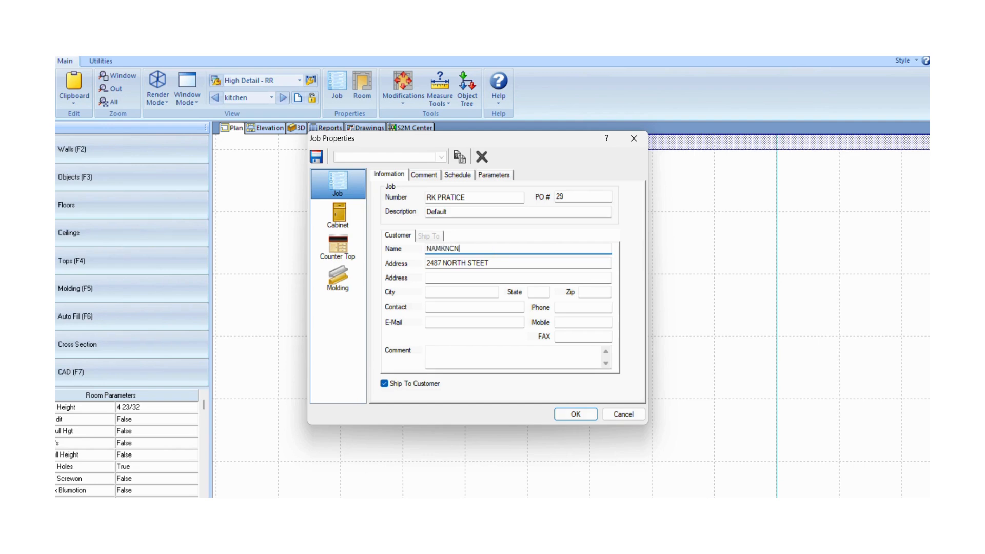
{"action": "left_click", "coordinate": [575, 413]}
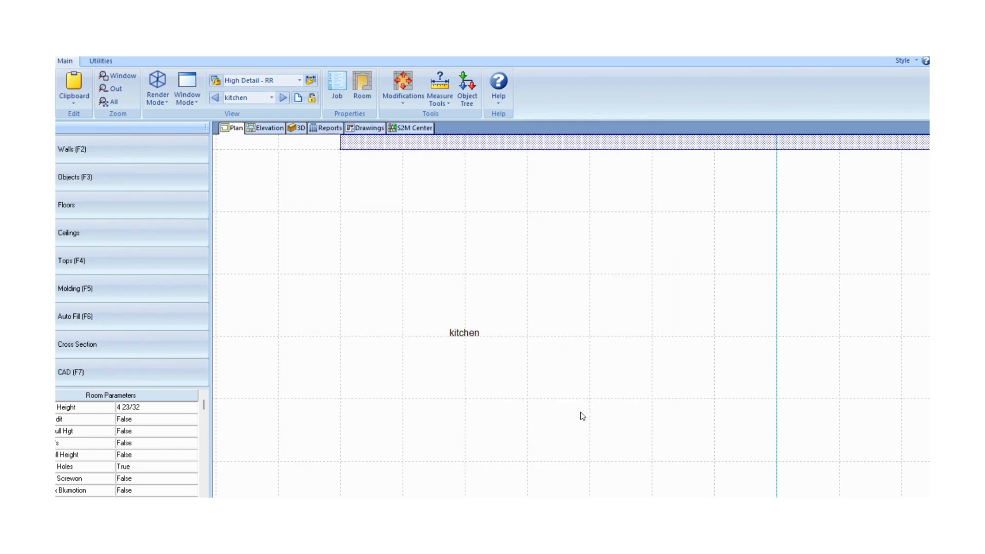
{"action": "left_click", "coordinate": [370, 128]}
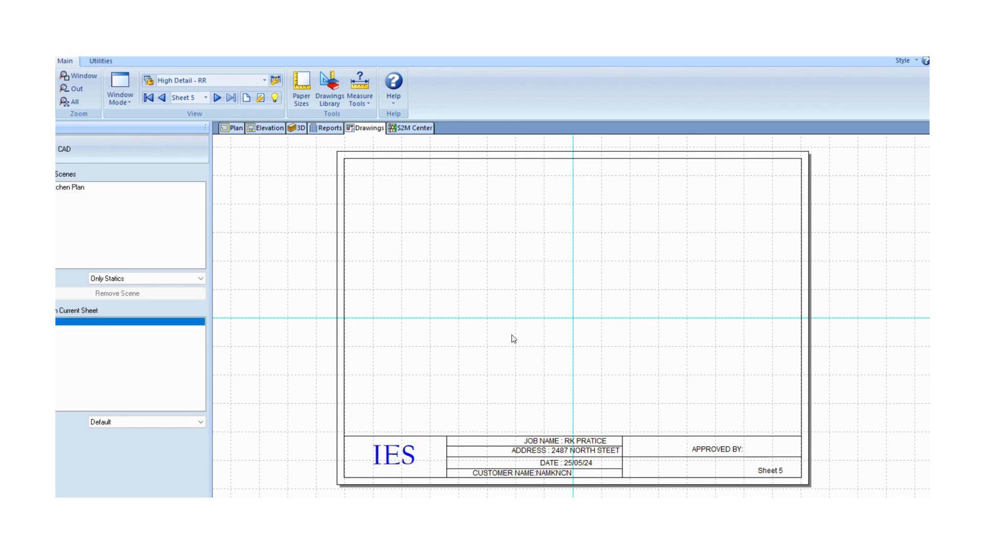
Step: Review the job and customer entries in the job properties, and go back to the drawing sheet
{"action": "left_click", "coordinate": [237, 129]}
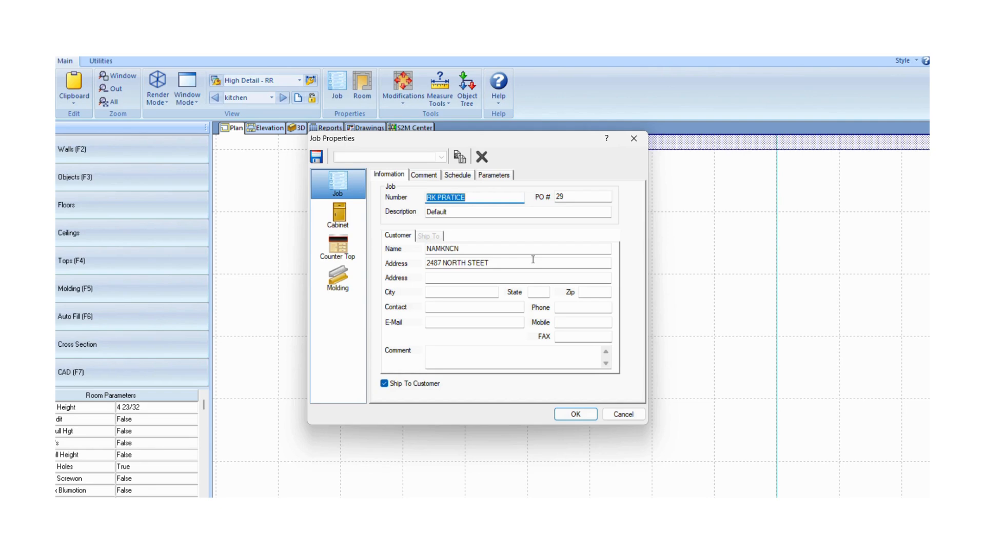
{"action": "left_click", "coordinate": [573, 413]}
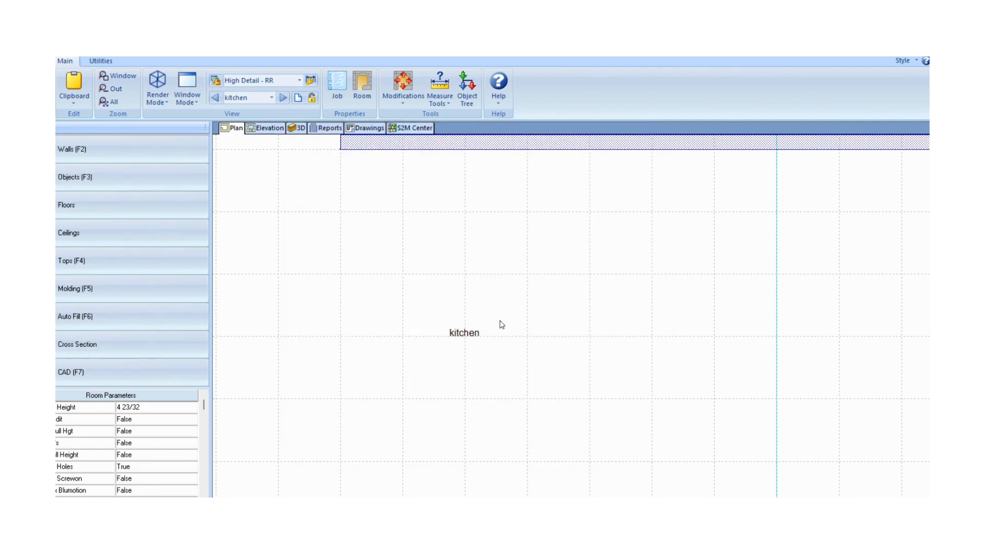
{"action": "left_click", "coordinate": [365, 128]}
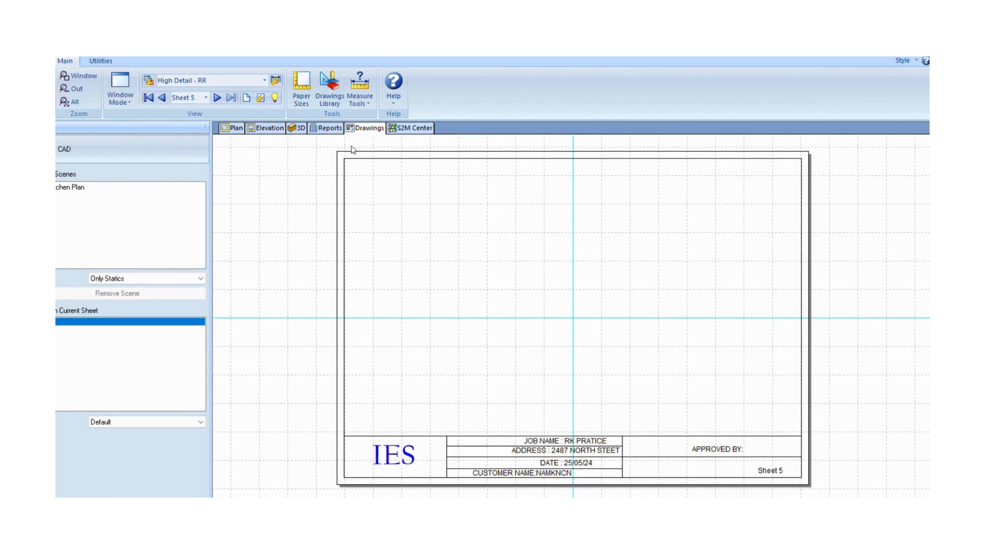
Step: Set the sheet's paper type to A4 210 x 297 mm and check the title block IES NEW 1 in the drawings library
{"action": "right_click", "coordinate": [494, 224]}
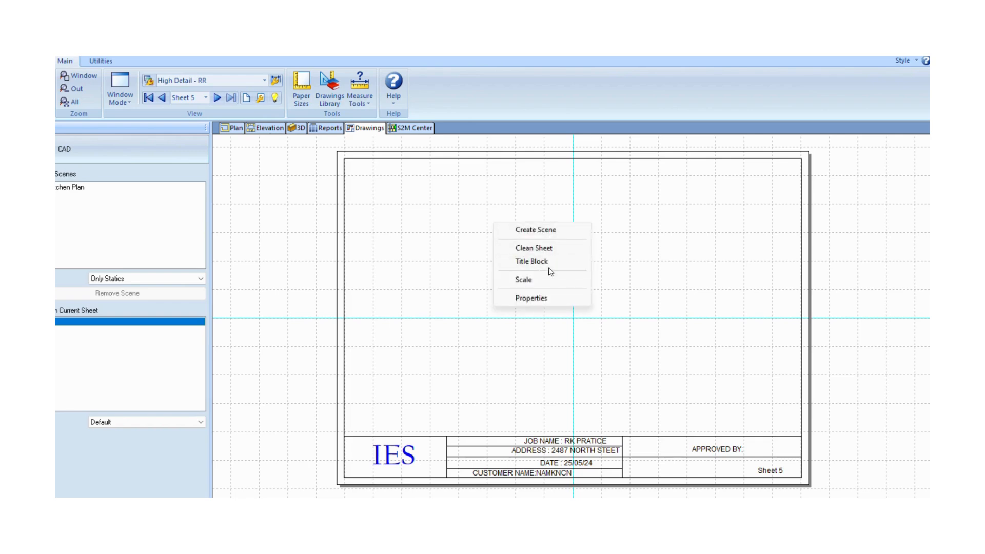
{"action": "left_click", "coordinate": [555, 291]}
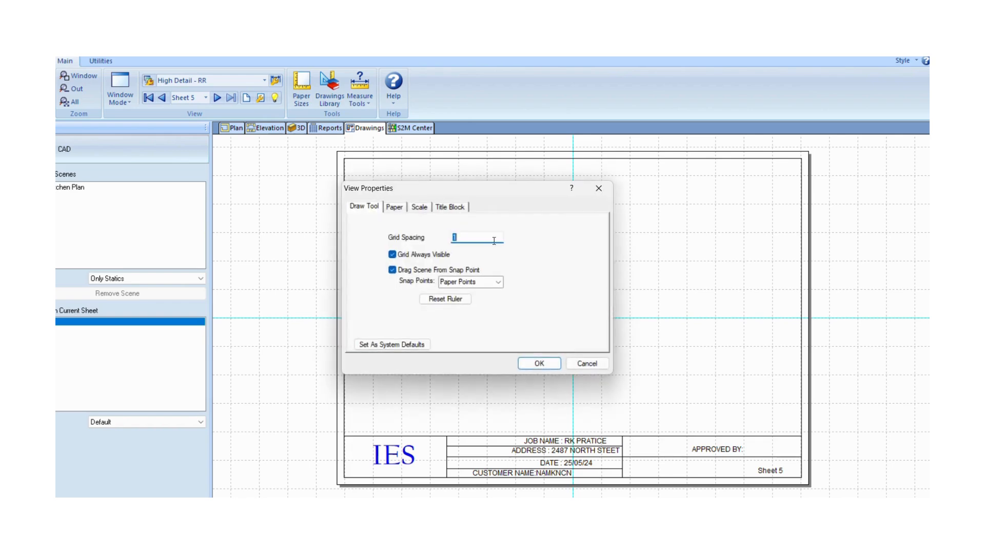
{"action": "left_click", "coordinate": [405, 208]}
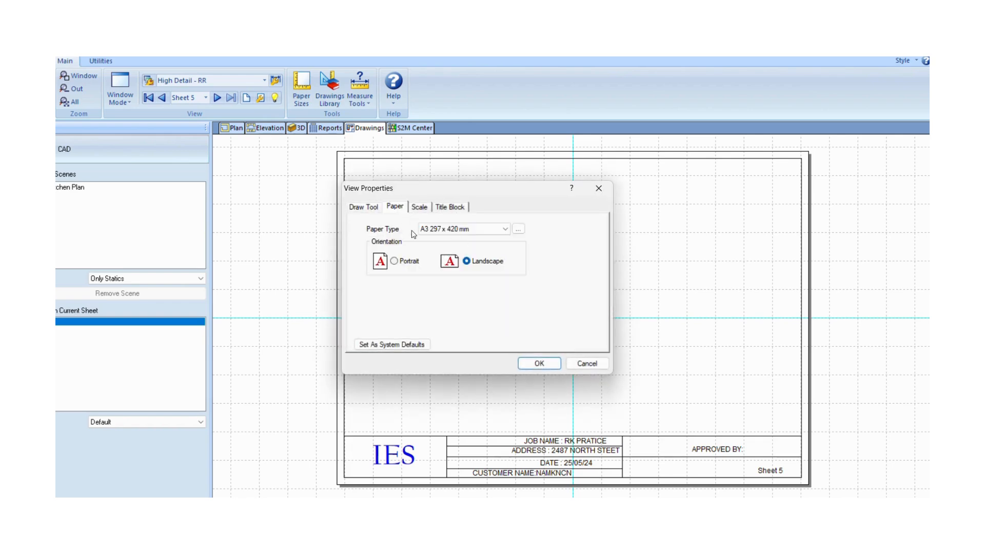
{"action": "left_click", "coordinate": [451, 229]}
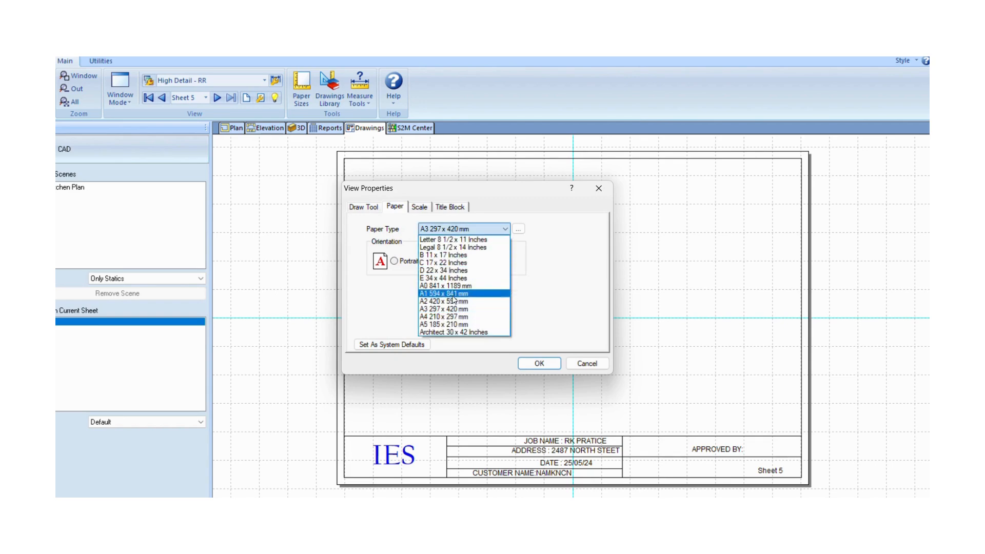
{"action": "left_click", "coordinate": [459, 317]}
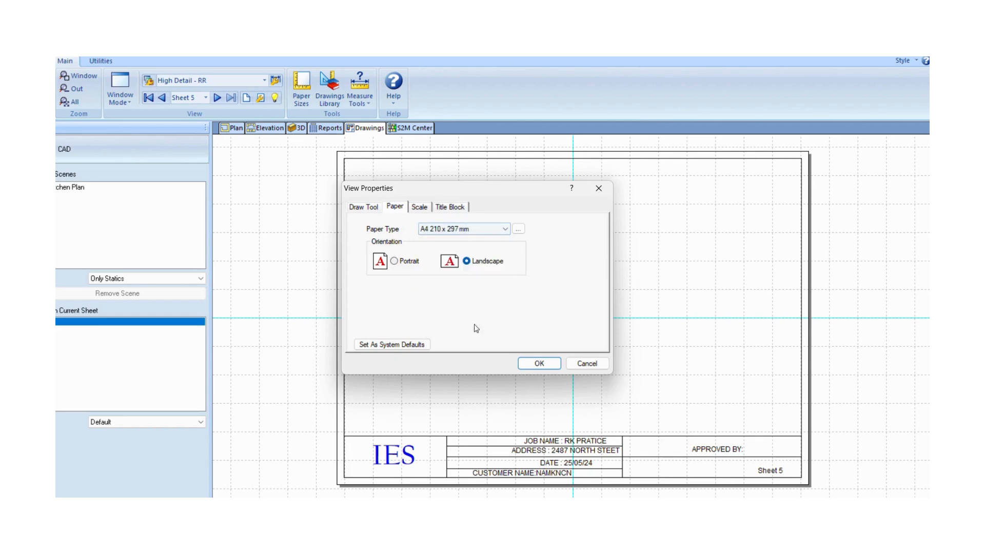
{"action": "left_click", "coordinate": [538, 363]}
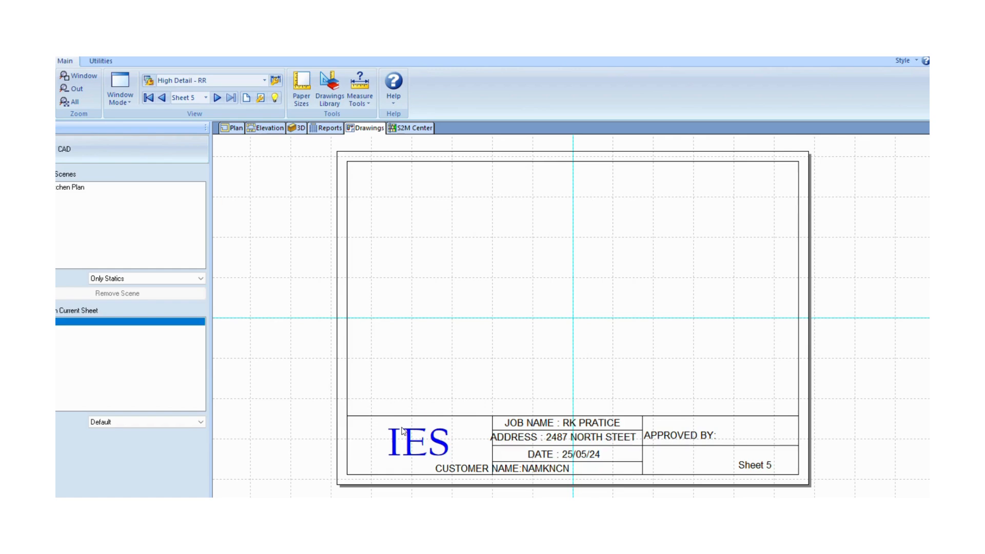
{"action": "left_click", "coordinate": [329, 88]}
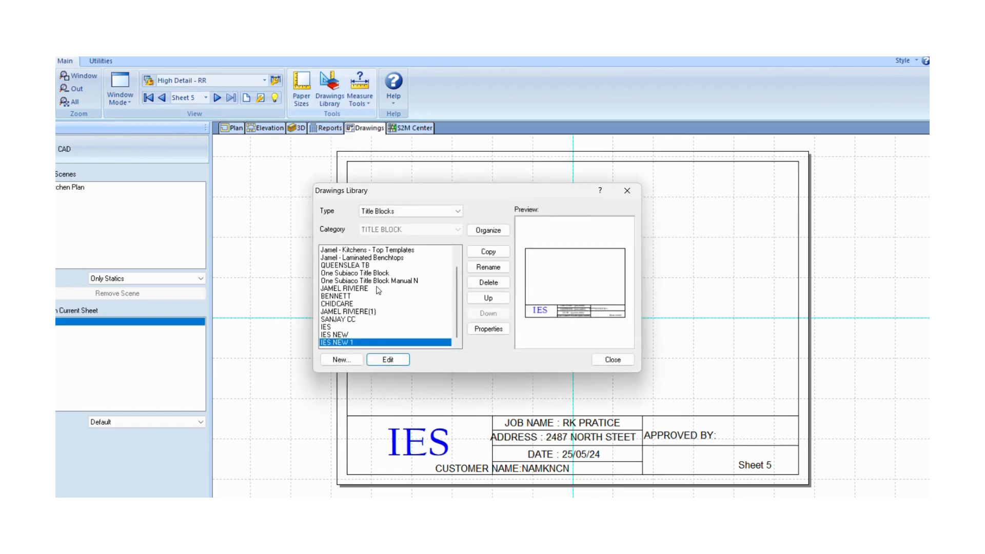
{"action": "left_click", "coordinate": [627, 190]}
Step: Set the sheet's paper type to A3 297 x 420 mm in its view properties
{"action": "right_click", "coordinate": [476, 251]}
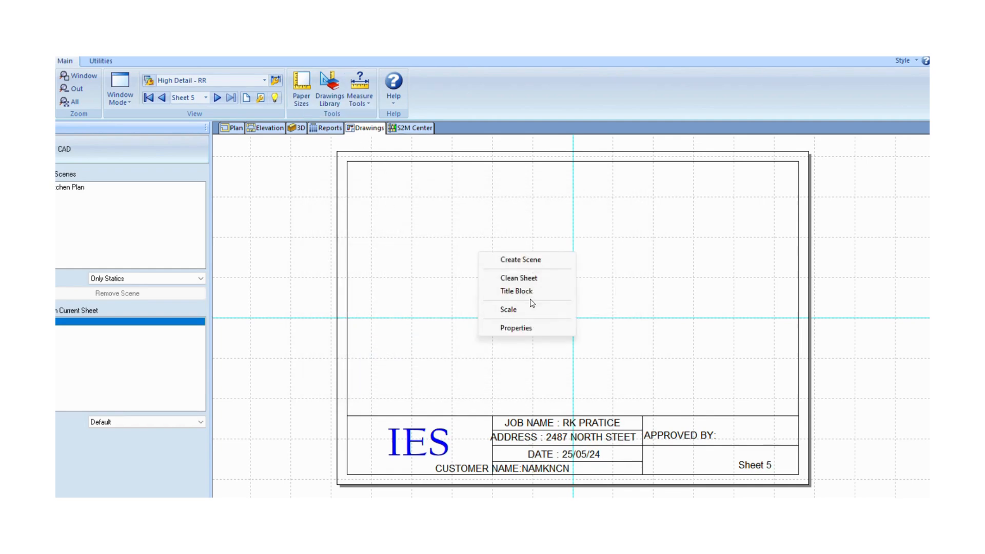
{"action": "left_click", "coordinate": [485, 328]}
{"action": "left_click", "coordinate": [395, 207]}
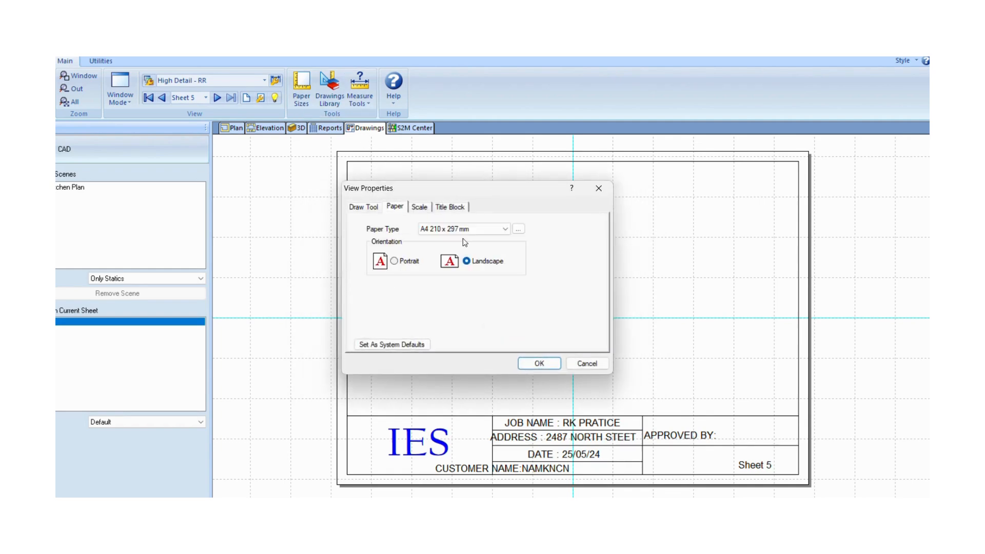
{"action": "left_click", "coordinate": [496, 230]}
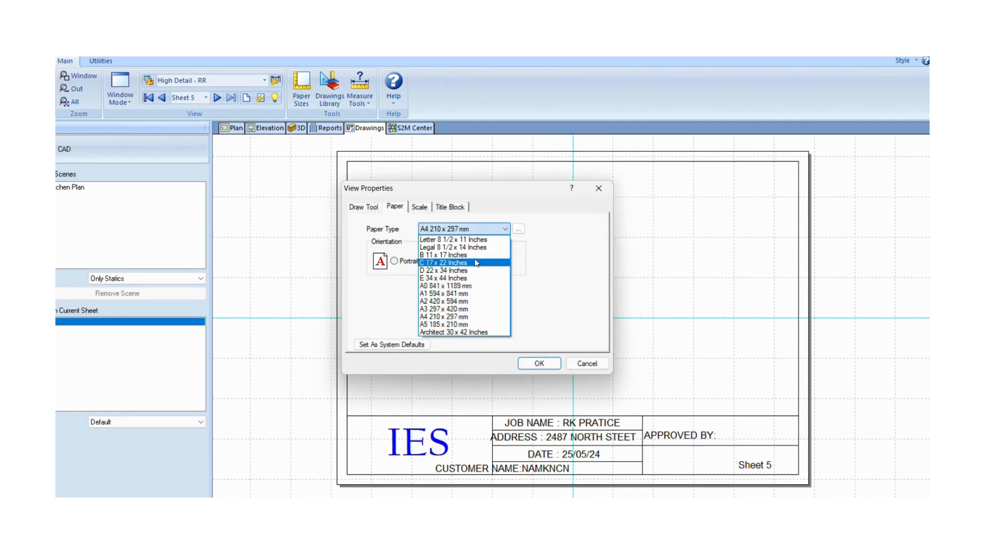
{"action": "left_click", "coordinate": [463, 308]}
{"action": "left_click", "coordinate": [528, 363]}
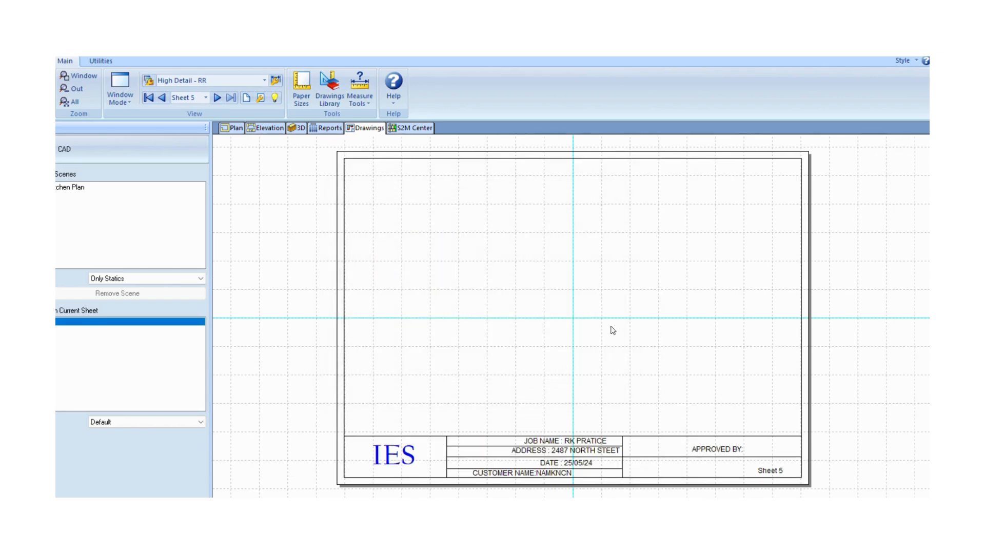